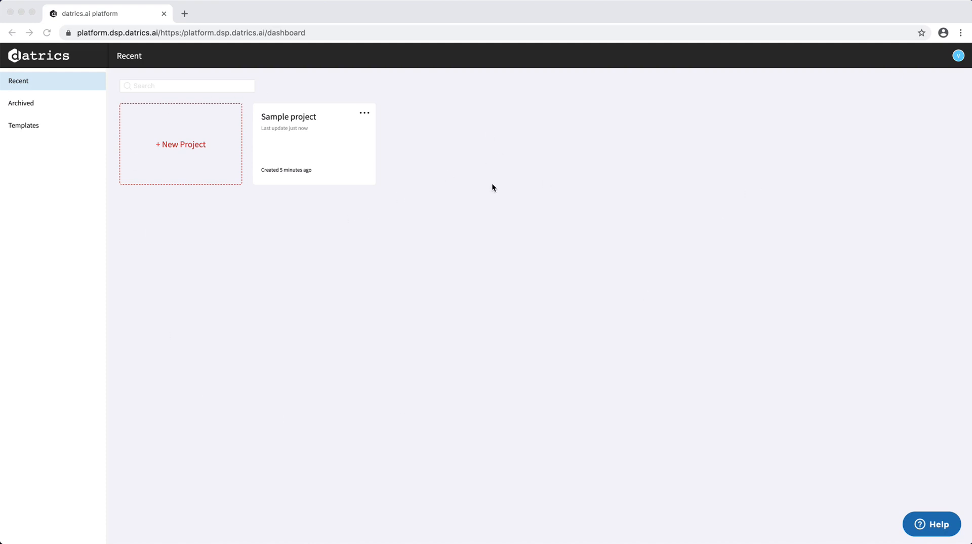
Create a new project and name it "Sample Regression".
click(38, 126)
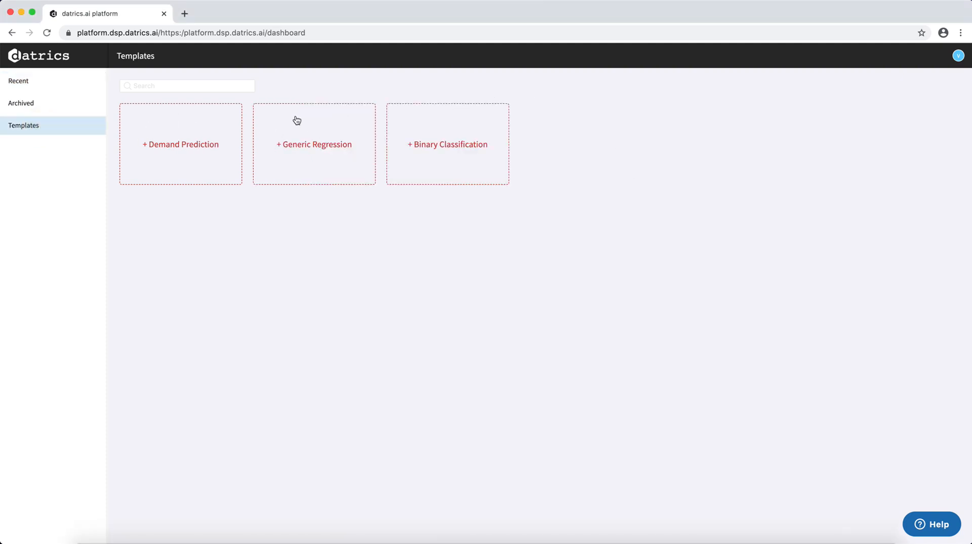
click(36, 78)
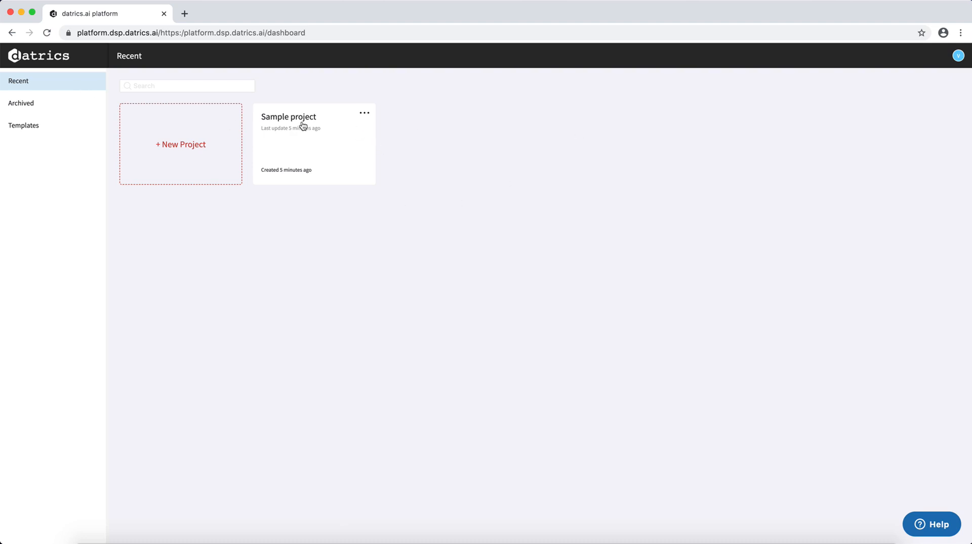
click(183, 145)
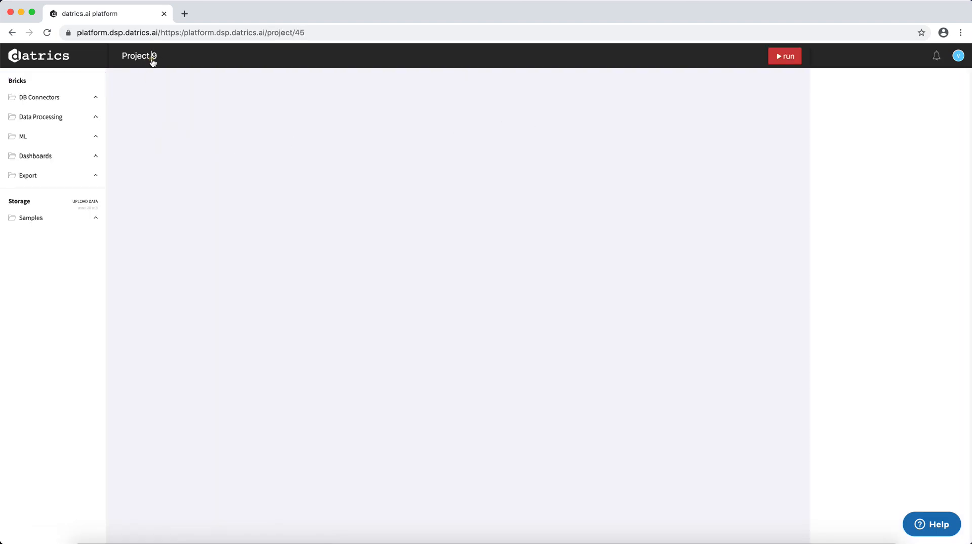
click(152, 59)
key(super+a)
text(S)
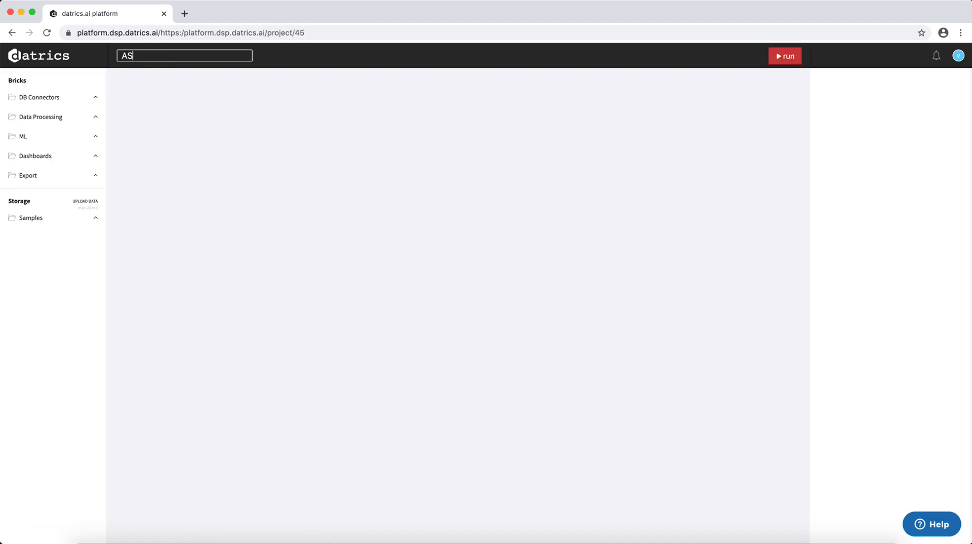
text(ample Regression)
key(Return)
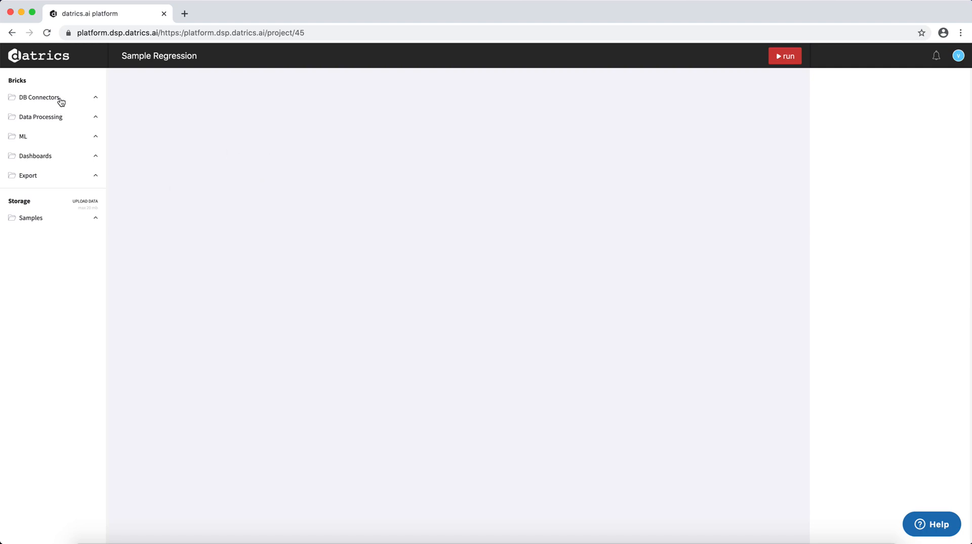
Add the home_prices_sample.csv dataset from the storage samples to the upper corner of the empty canvas.
click(80, 99)
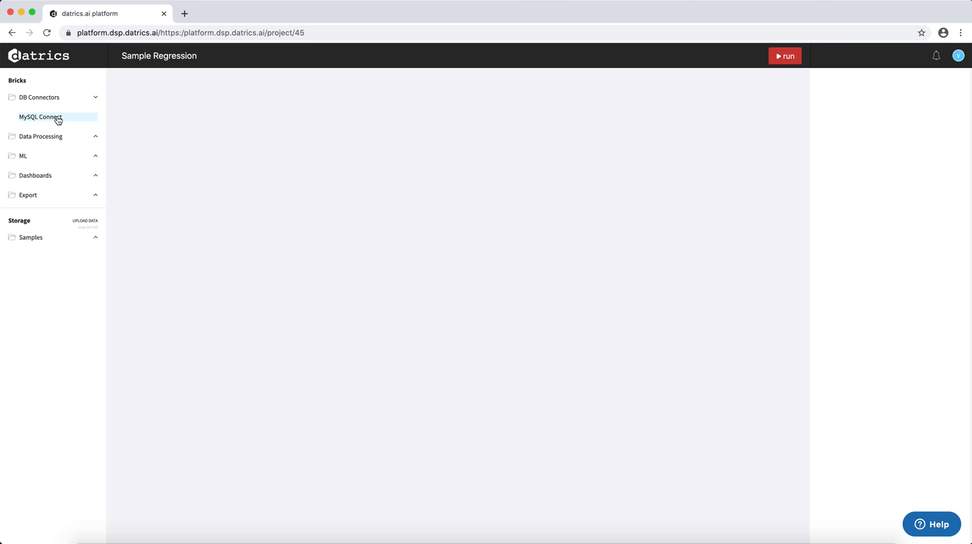
click(85, 100)
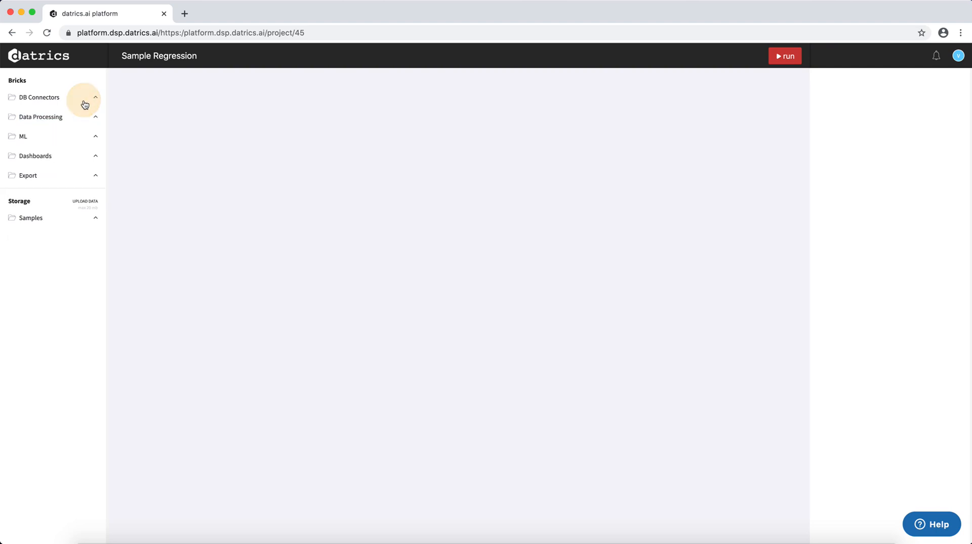
click(96, 219)
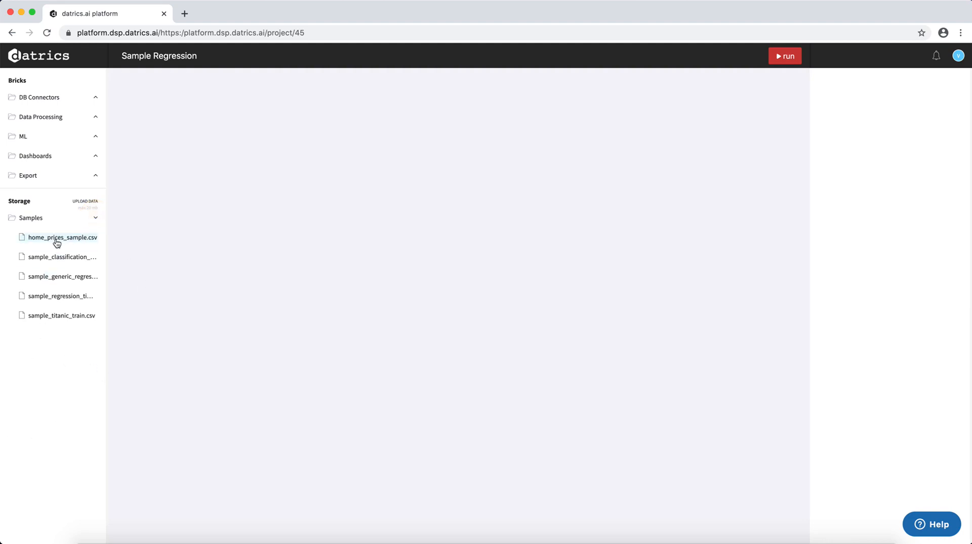
drag(68, 238, 181, 105)
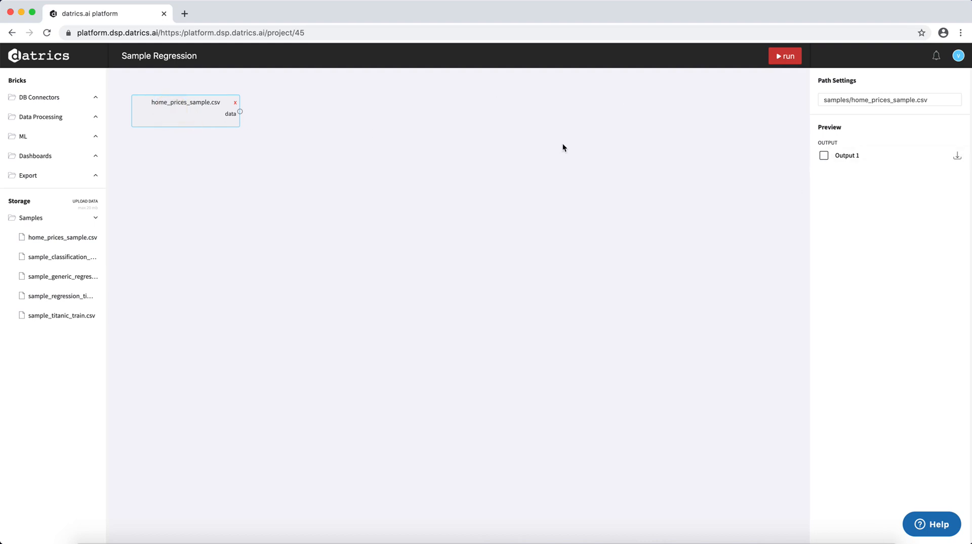
Preview the home prices dataset's Output 1, examining its rows, columns and data summary, and close the preview.
click(824, 156)
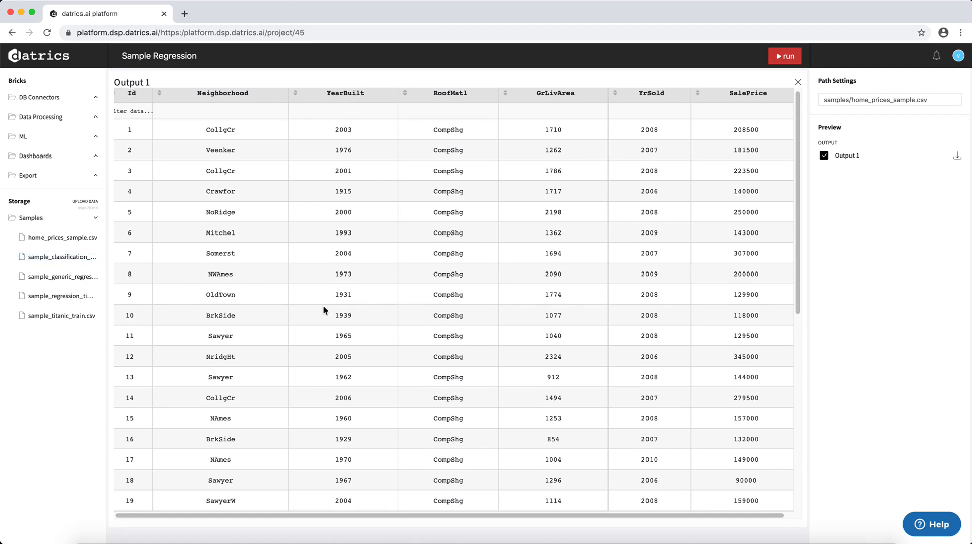
scroll(324, 307, down, 7)
scroll(204, 225, down, 1)
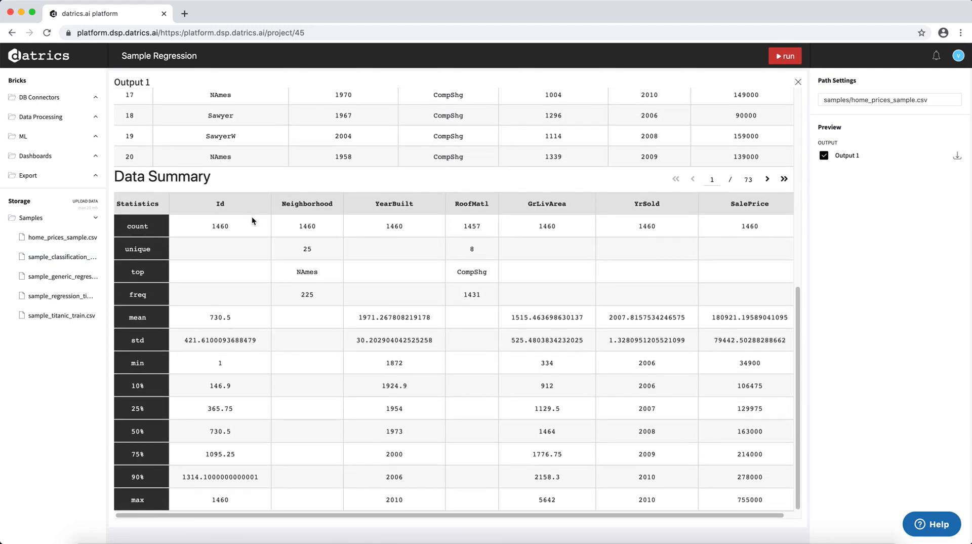
scroll(374, 315, right, 1)
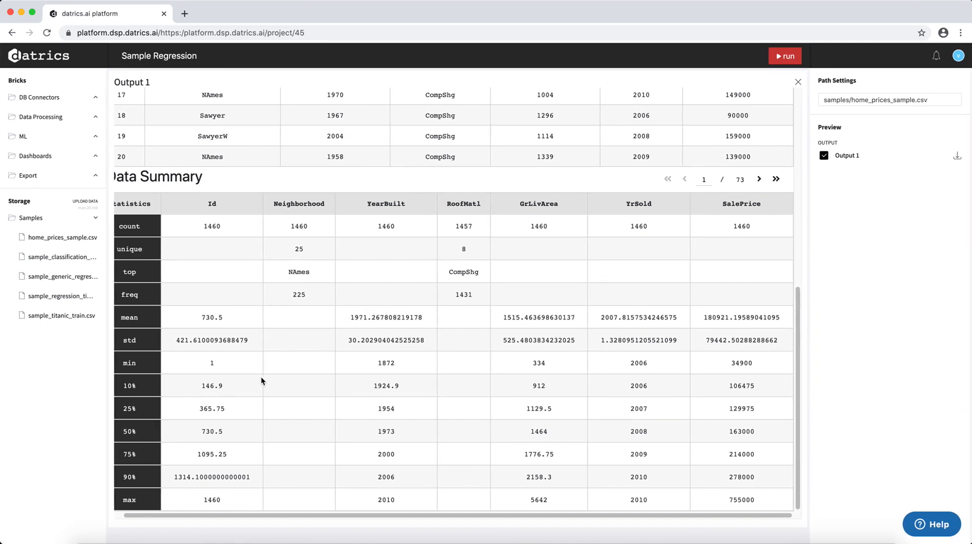
scroll(296, 399, up, 10)
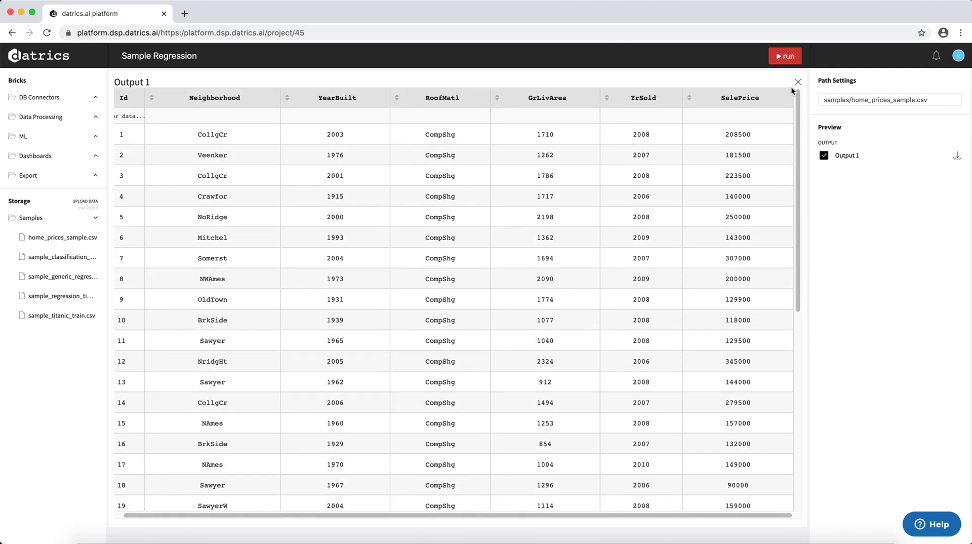
scroll(124, 98, left, 1)
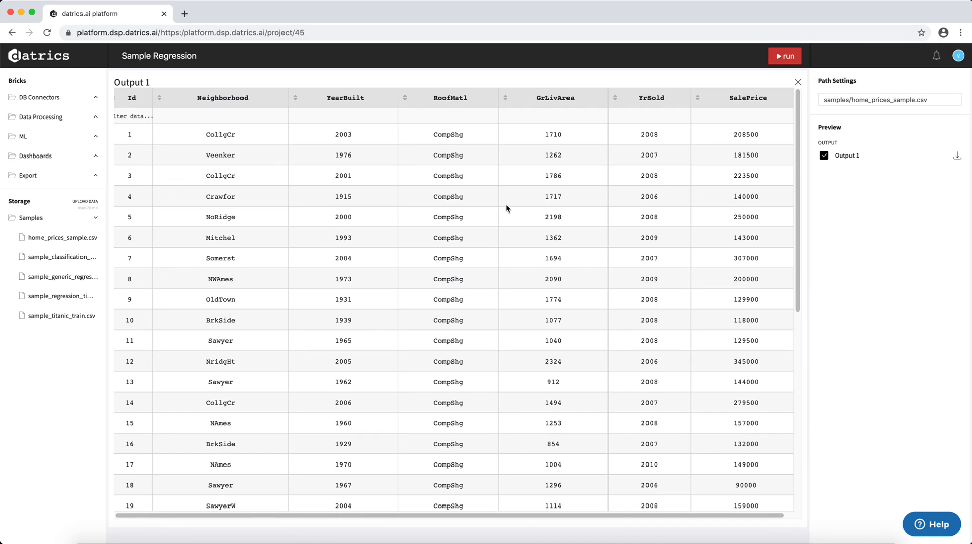
scroll(506, 203, right, 1)
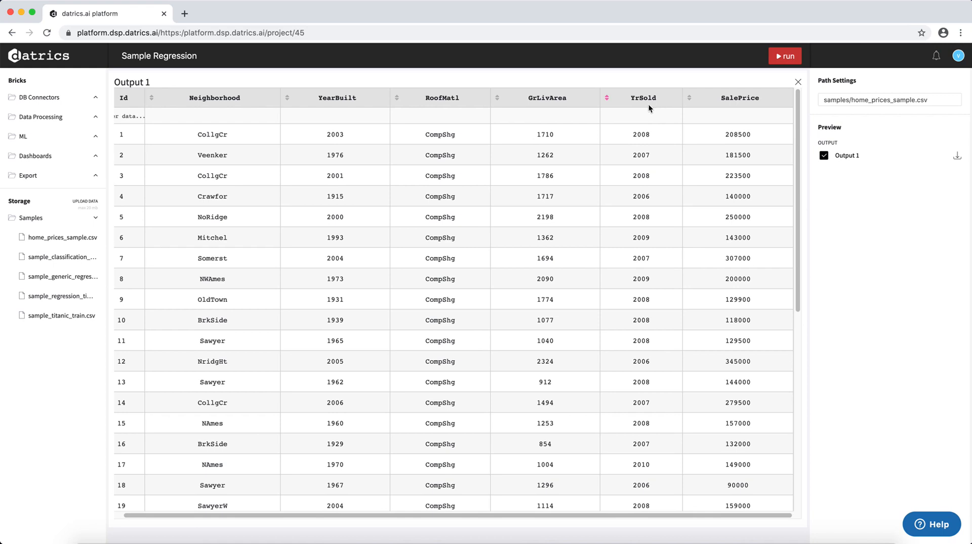
click(798, 81)
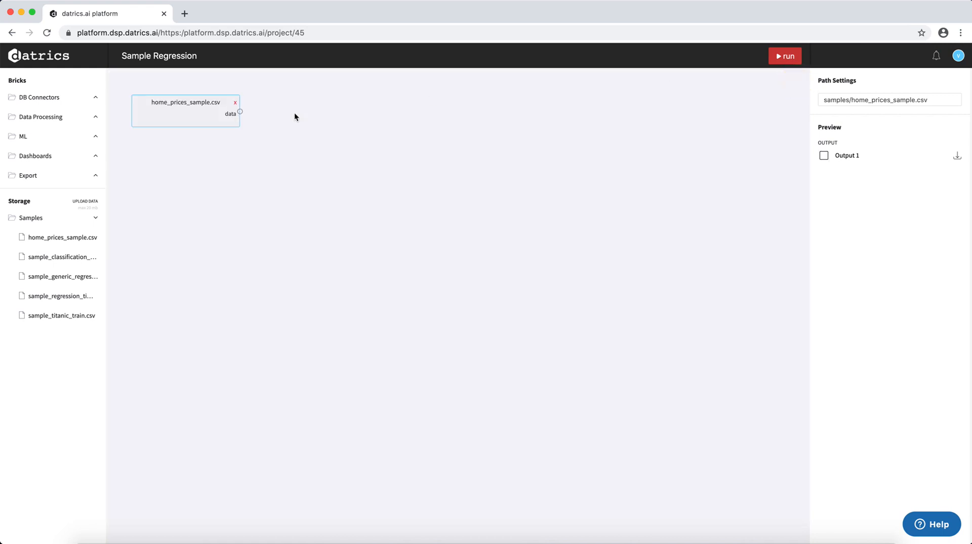
Add a Filter Columns brick below the home_prices_sample.csv brick and connect the dataset's output to its input.
click(50, 99)
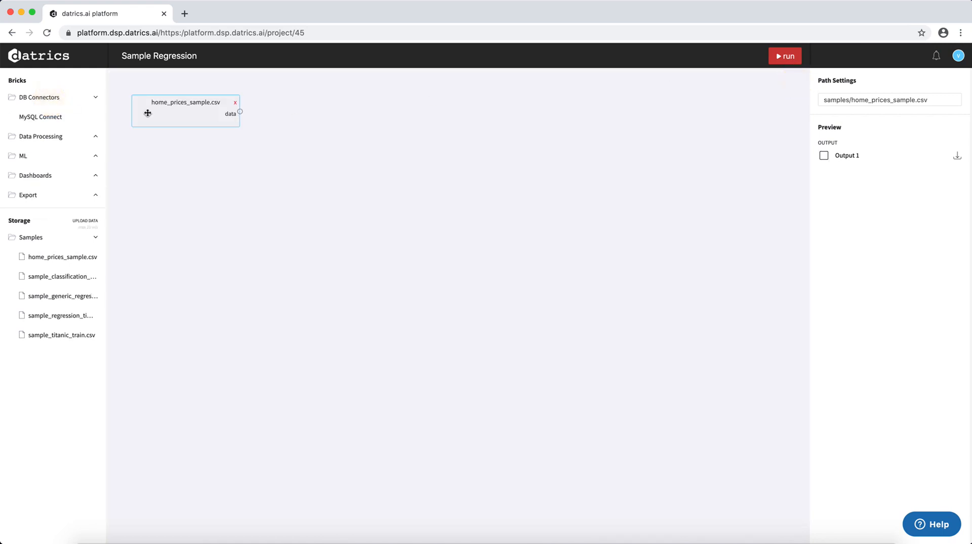
click(74, 100)
click(67, 116)
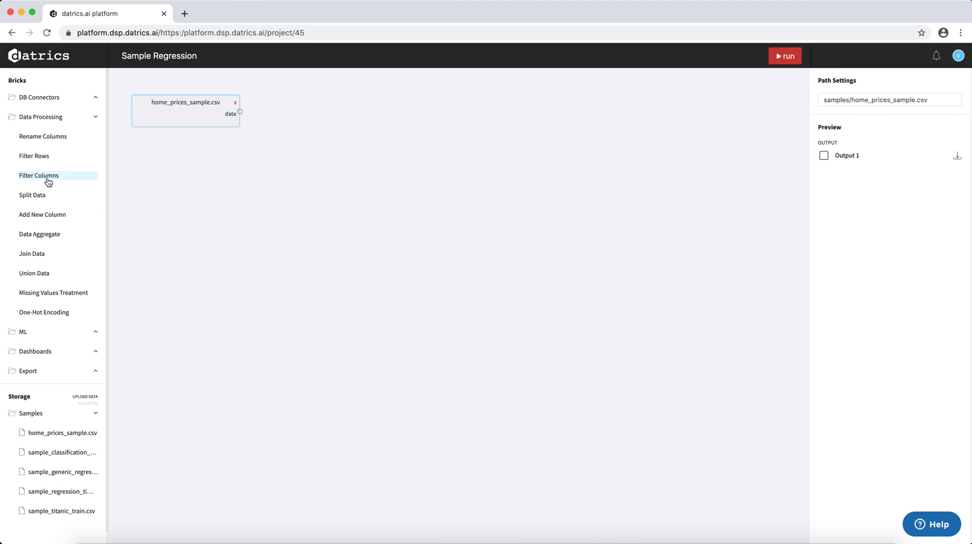
drag(48, 181, 206, 161)
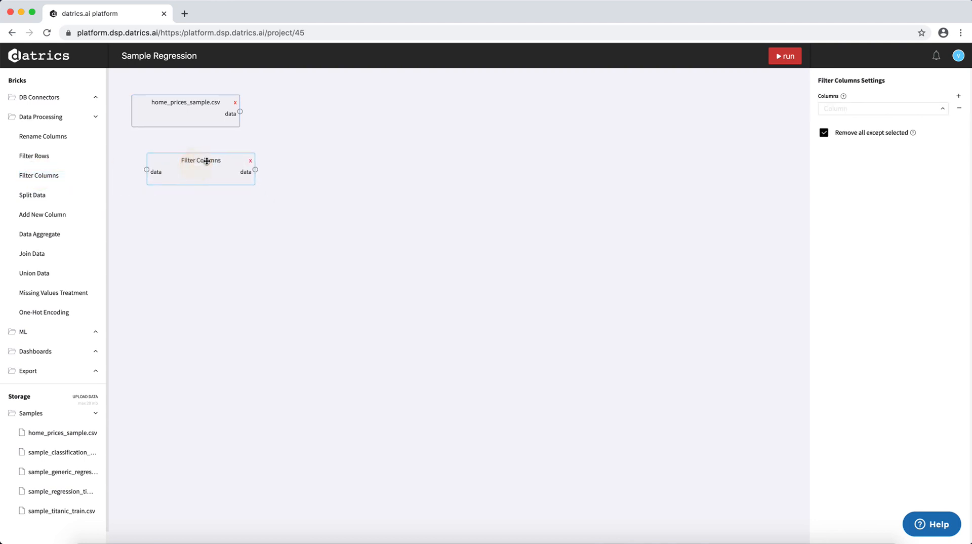
drag(241, 112, 176, 167)
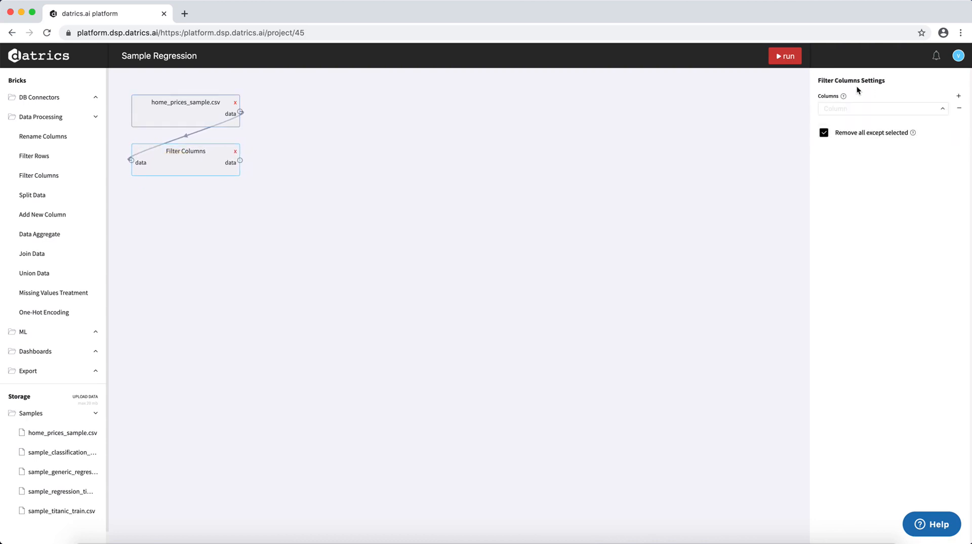
Set Filter Columns to filter out the Id and Neighborhood columns, with "Remove all except selected" turned off.
click(941, 109)
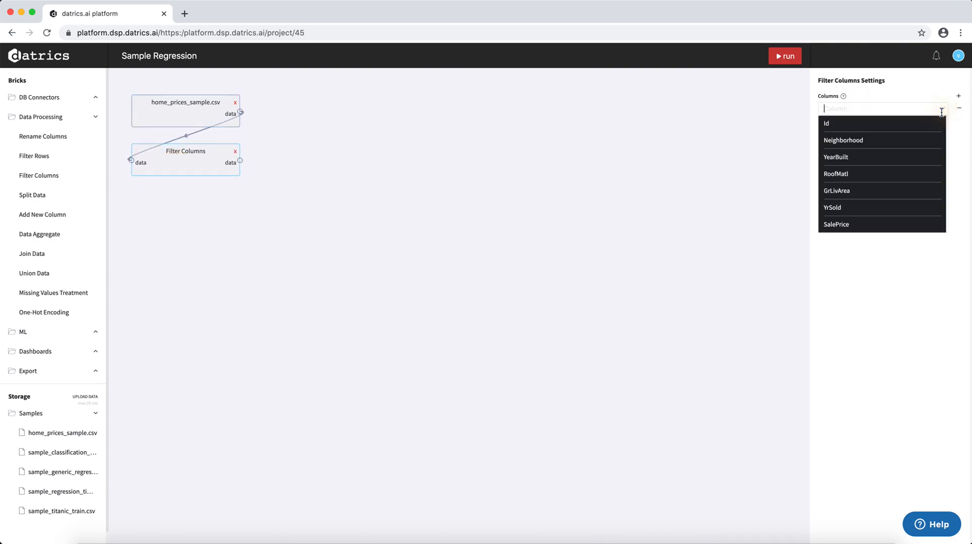
click(841, 126)
click(959, 96)
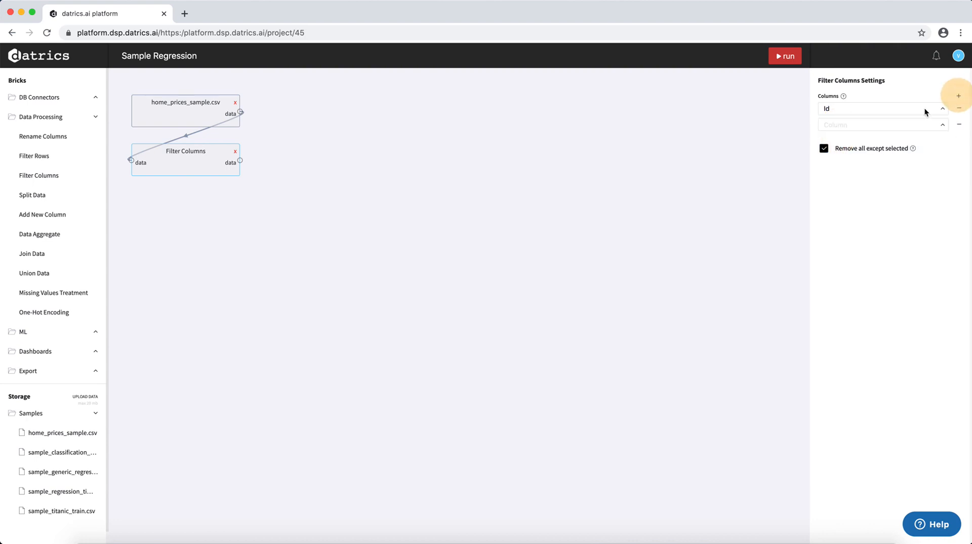
click(869, 124)
click(856, 155)
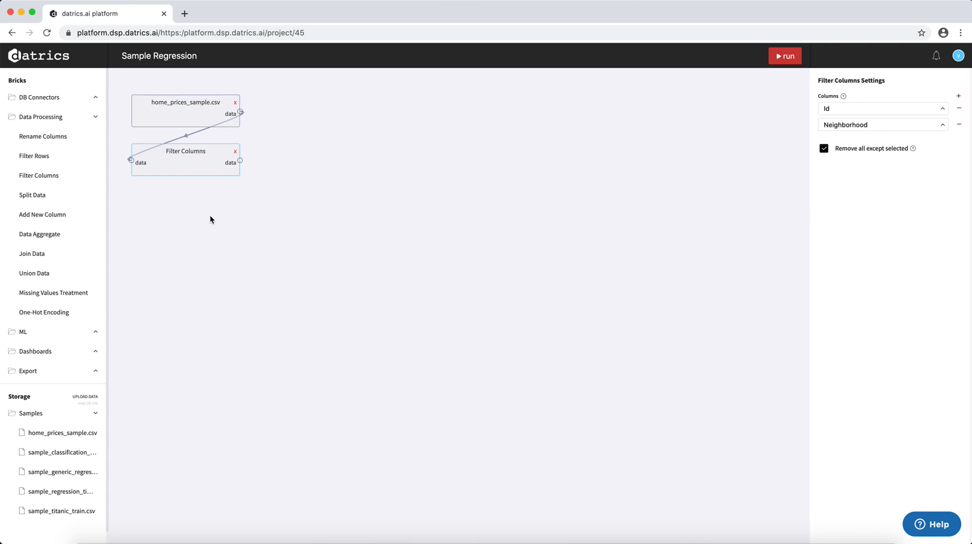
click(825, 149)
mouse_move(844, 97)
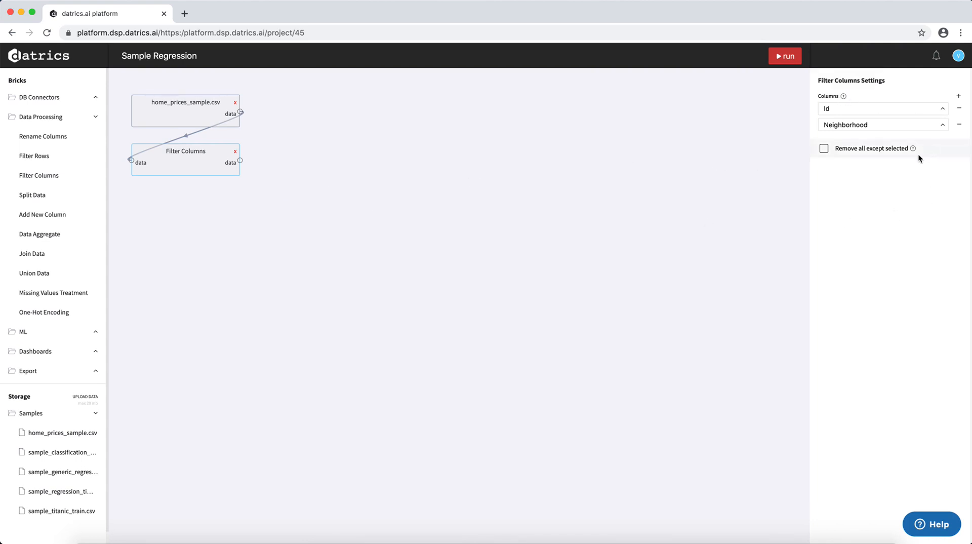
mouse_move(914, 152)
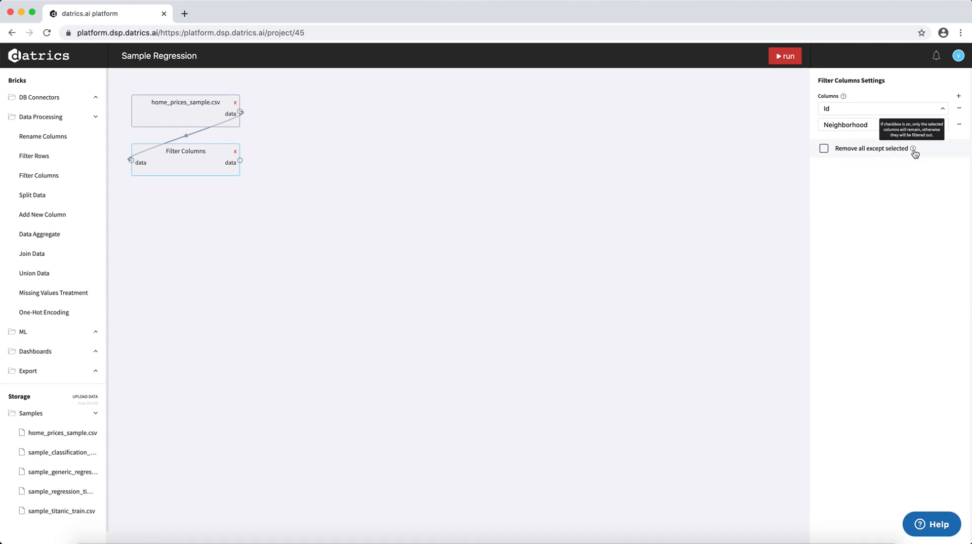
Add a Missing Values Treatment brick below Filter Columns and connect the Filter Columns output to its input.
drag(161, 162, 163, 156)
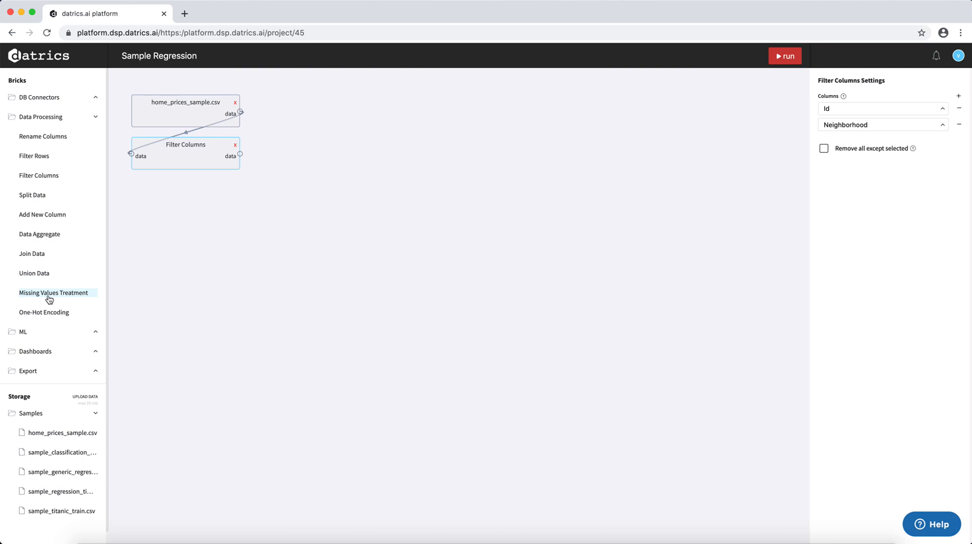
drag(49, 299, 180, 200)
drag(241, 154, 131, 203)
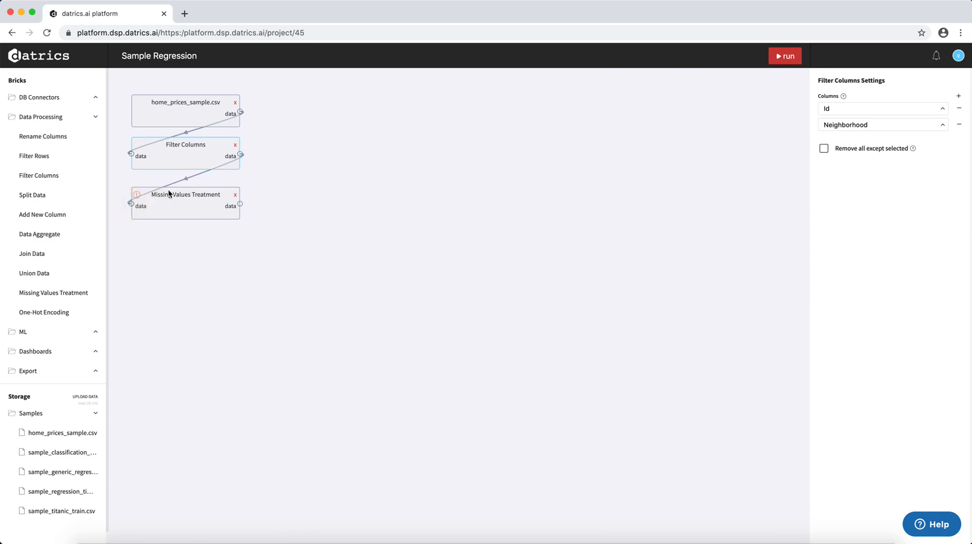
Run the pipeline from the missing values view and apply the auto suggestion to the RoofMatl column.
click(206, 206)
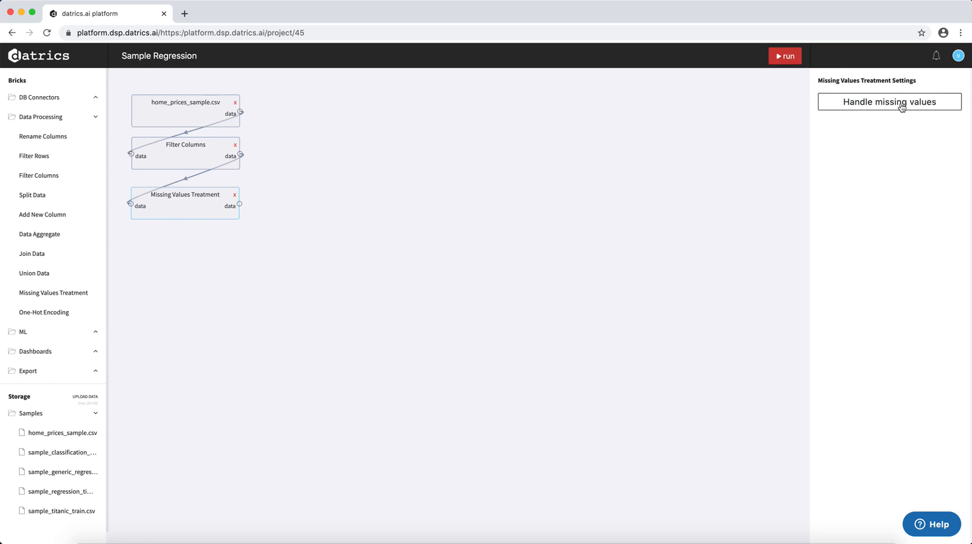
click(902, 107)
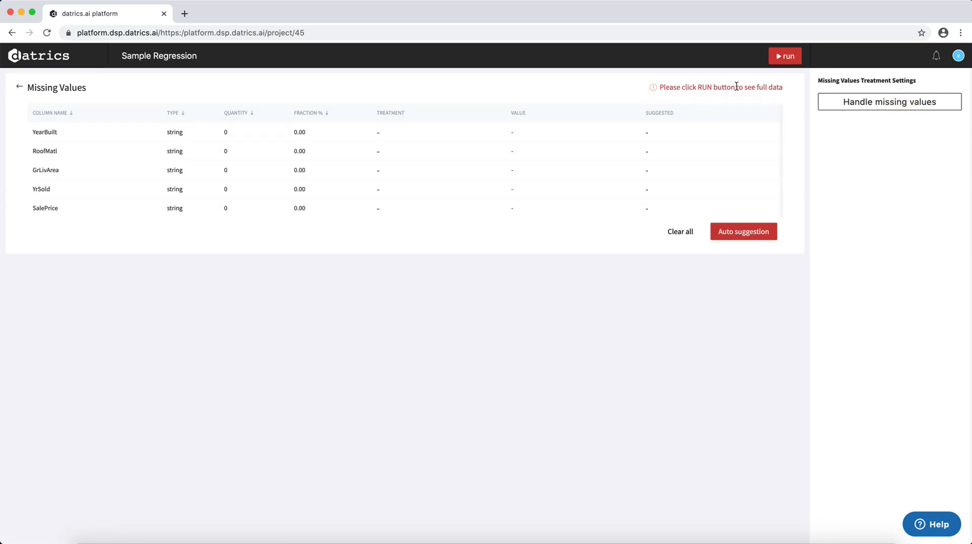
click(782, 57)
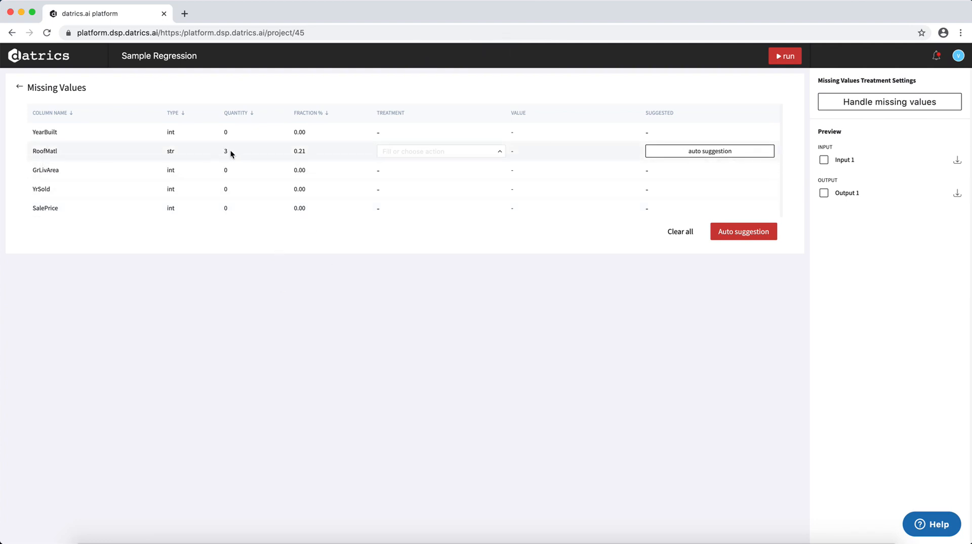
click(479, 151)
scroll(449, 199, down, 1)
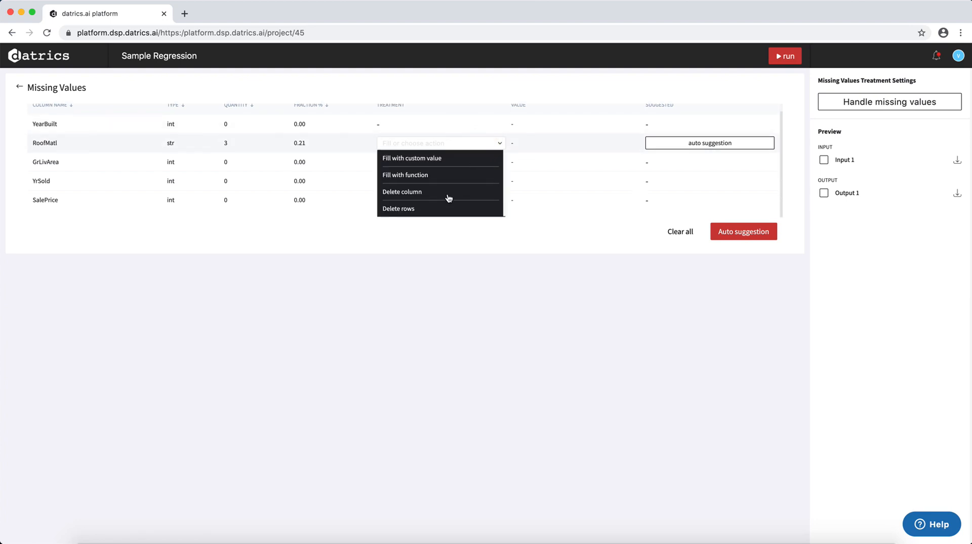
click(687, 147)
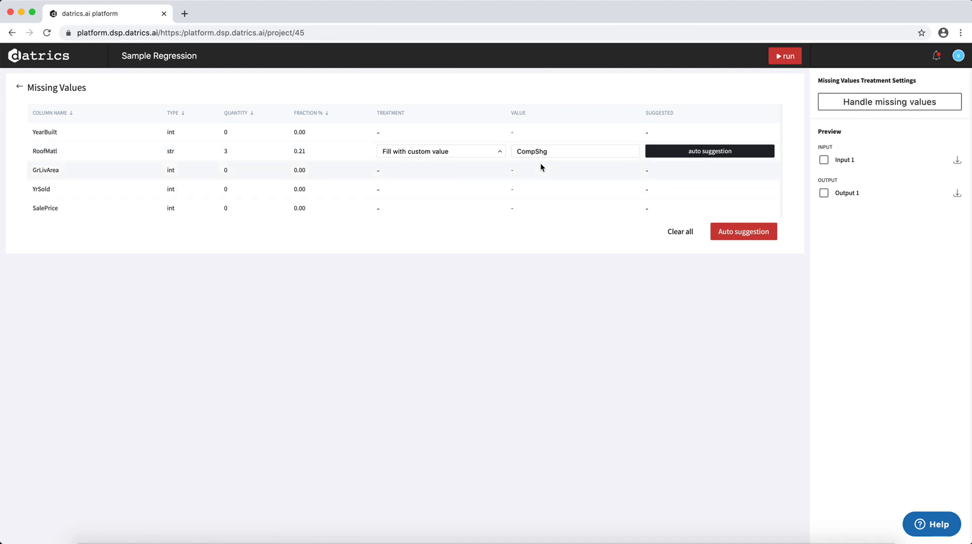
click(21, 87)
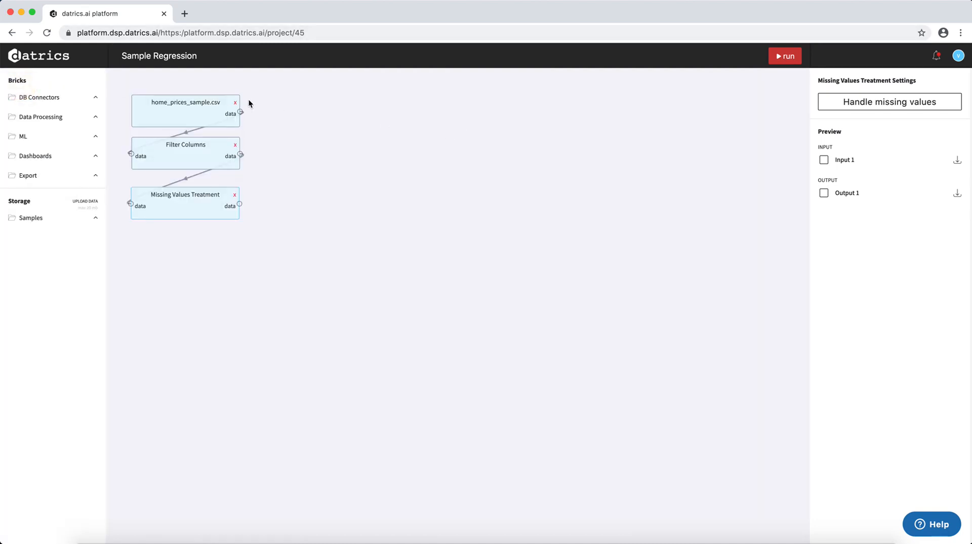
Add a One-Hot Encoding brick below the Missing Values Treatment brick.
click(58, 118)
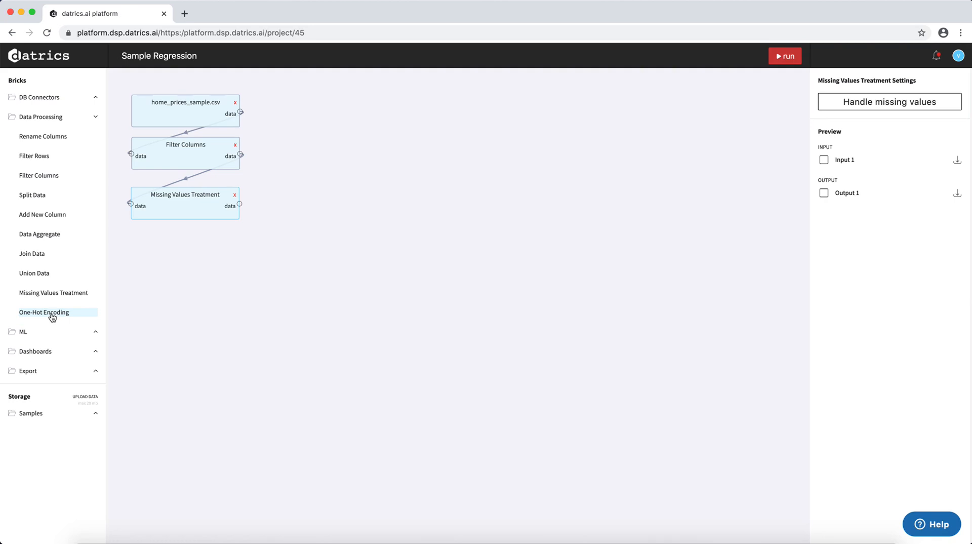
drag(52, 318, 160, 250)
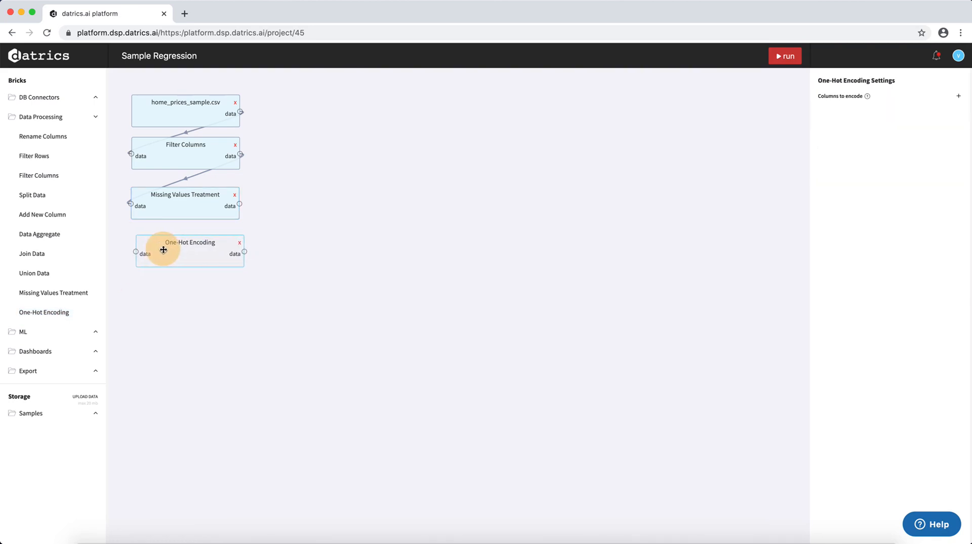
Preview the Missing Values Treatment output table, check its RoofMatl column and close the preview.
click(174, 216)
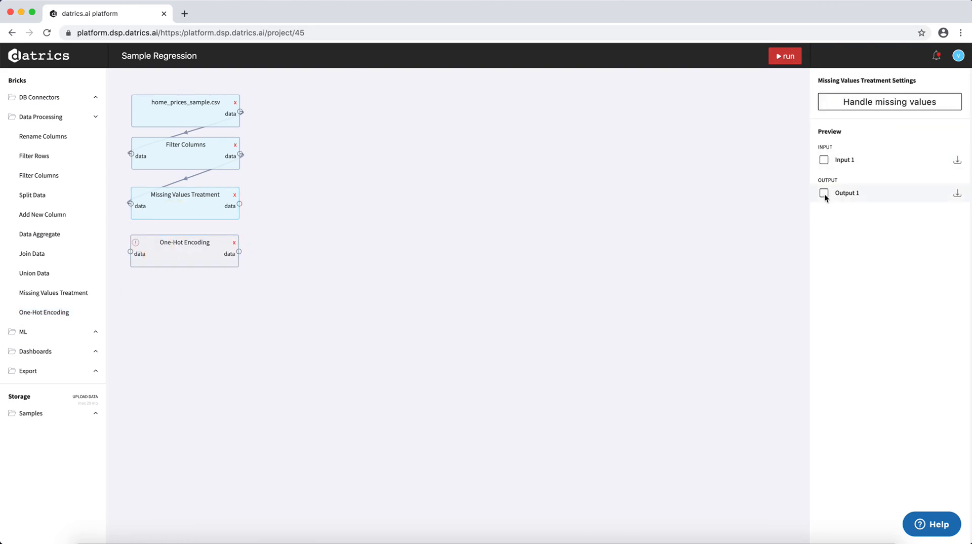
click(824, 193)
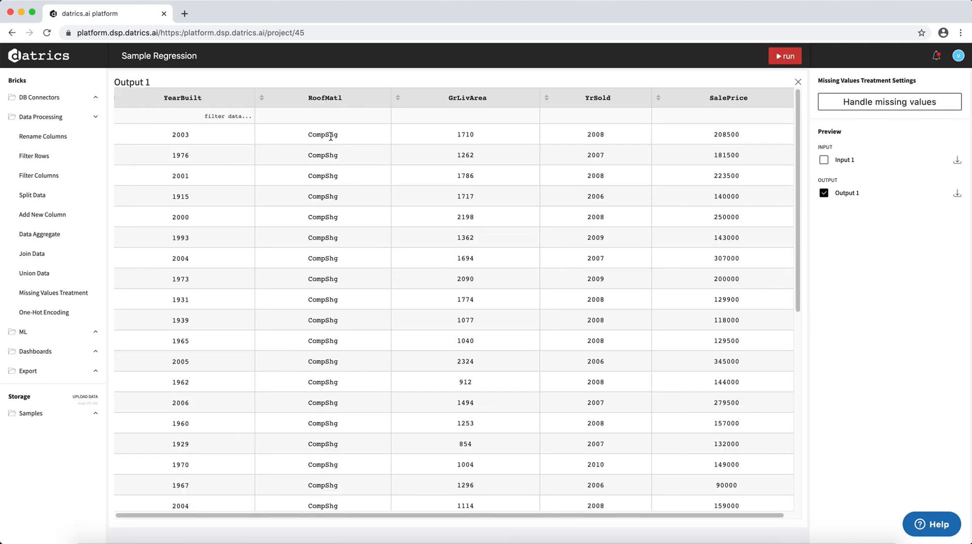
scroll(317, 279, down, 5)
scroll(314, 281, up, 5)
click(798, 81)
Connect the Missing Values Treatment output to the One-Hot Encoding input and set RoofMatl as the column to encode.
drag(240, 204, 133, 251)
click(158, 253)
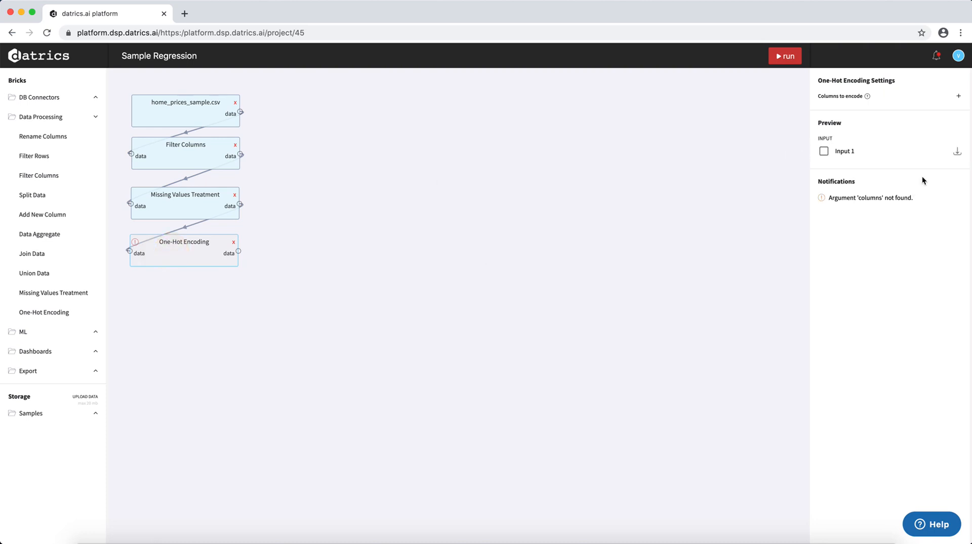
click(959, 98)
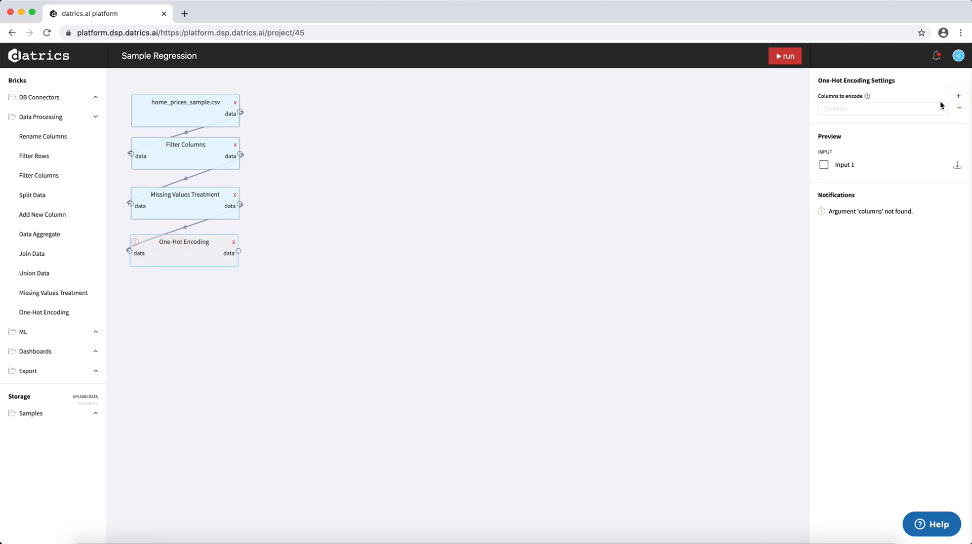
click(901, 108)
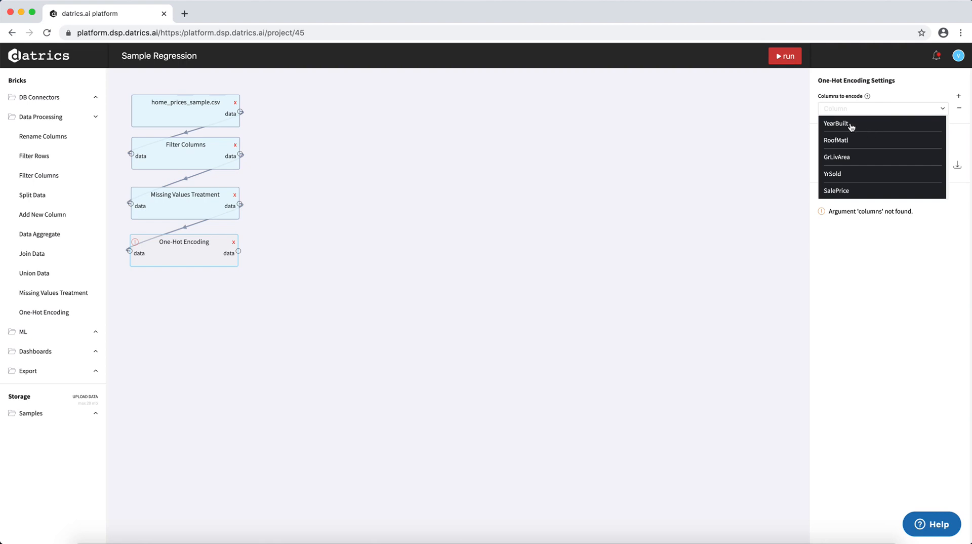
click(854, 144)
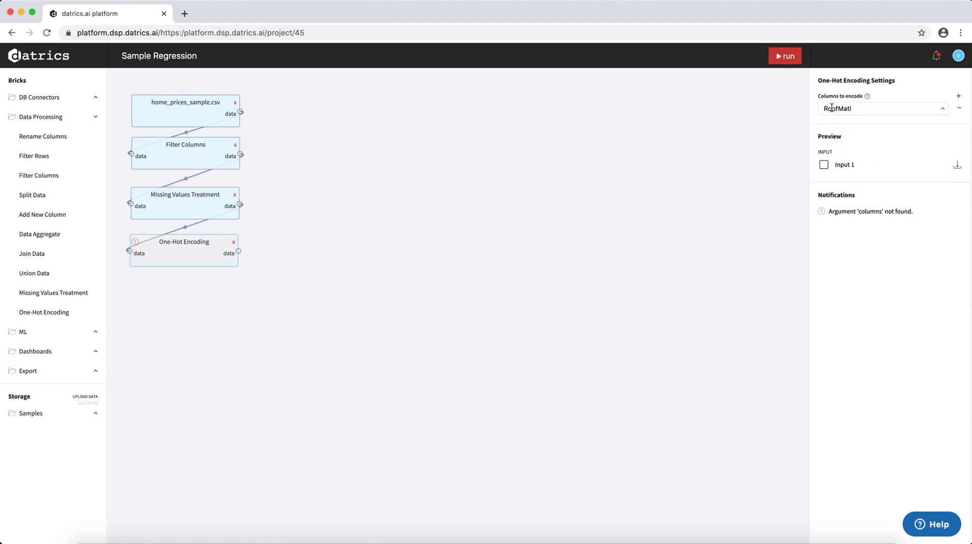
Run the pipeline and examine the encoded RoofMatl columns in the One-Hot Encoding output preview.
click(784, 57)
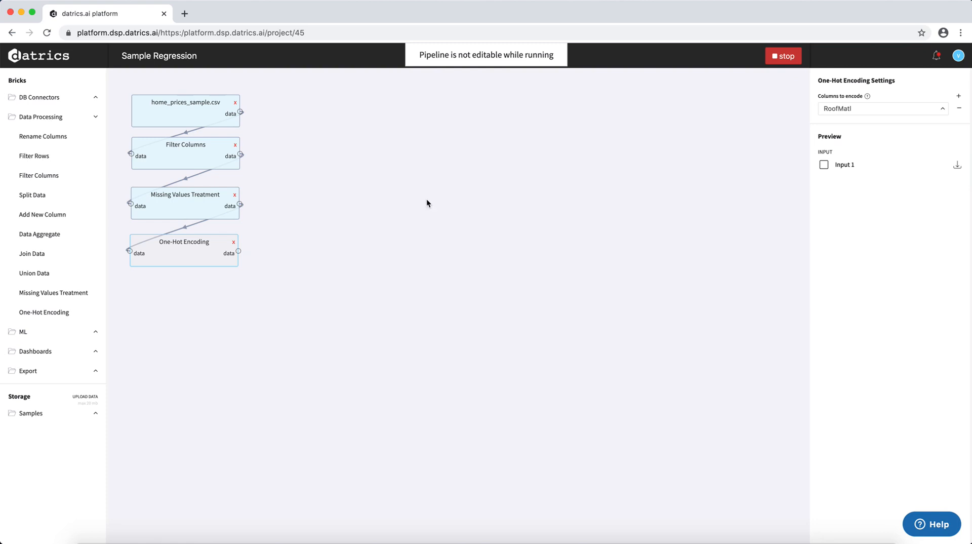
click(202, 247)
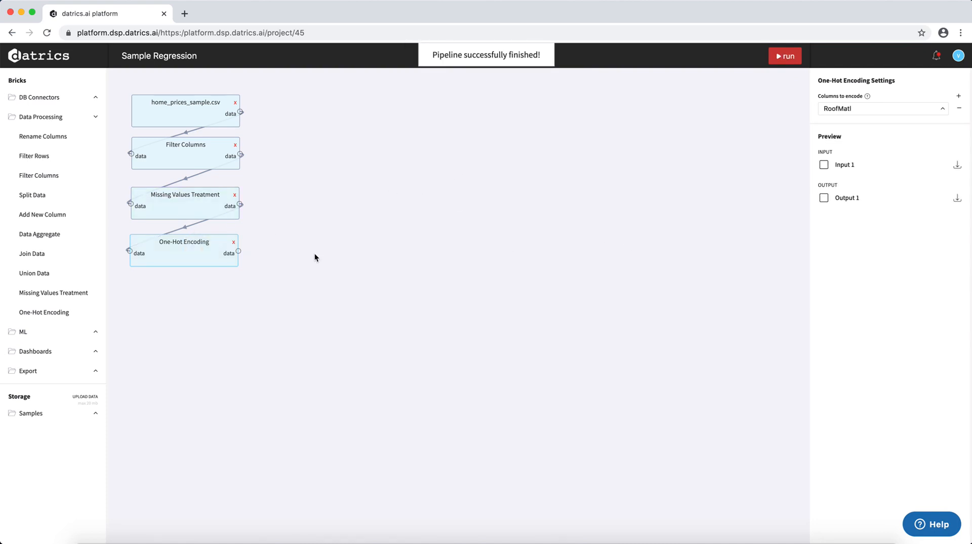
click(824, 198)
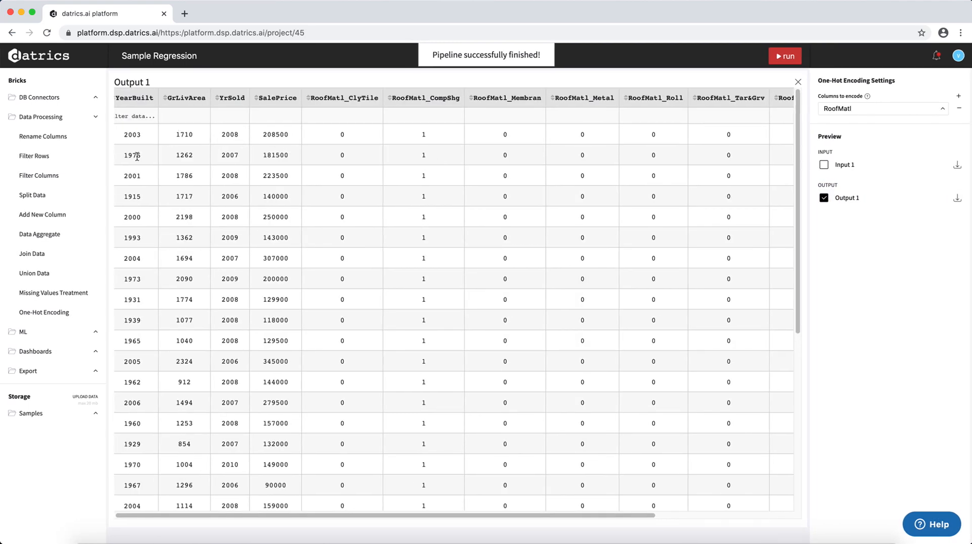
scroll(456, 168, right, 1)
scroll(455, 167, right, 5)
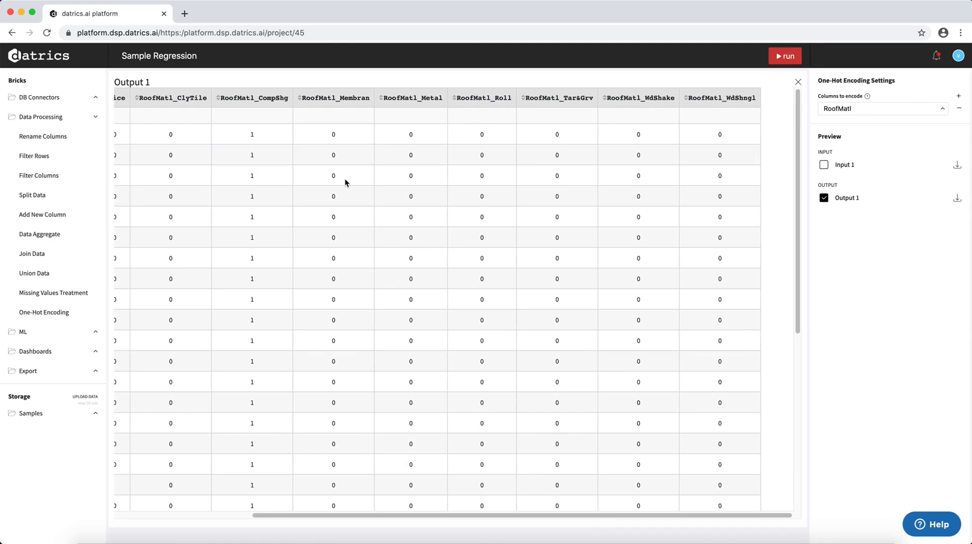
scroll(324, 202, left, 4)
scroll(305, 221, left, 1)
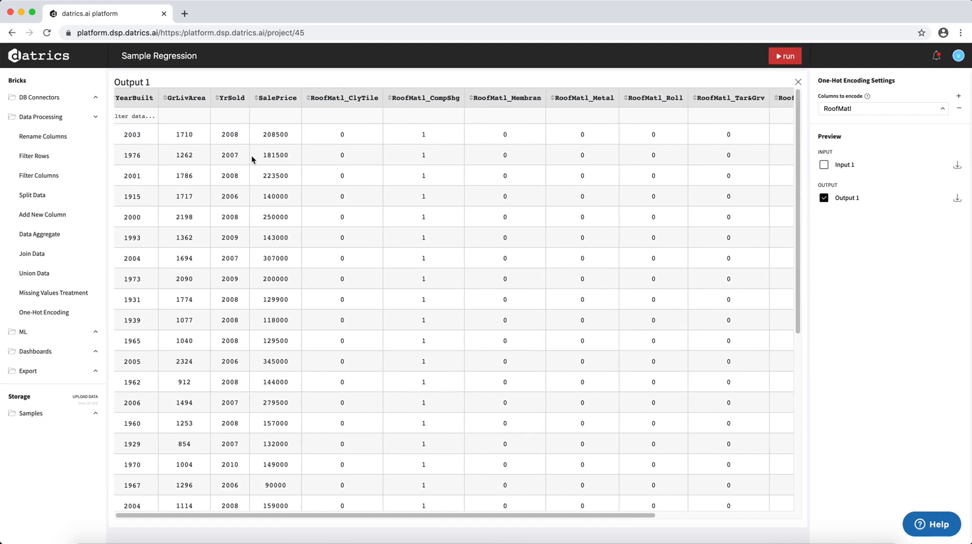
click(798, 82)
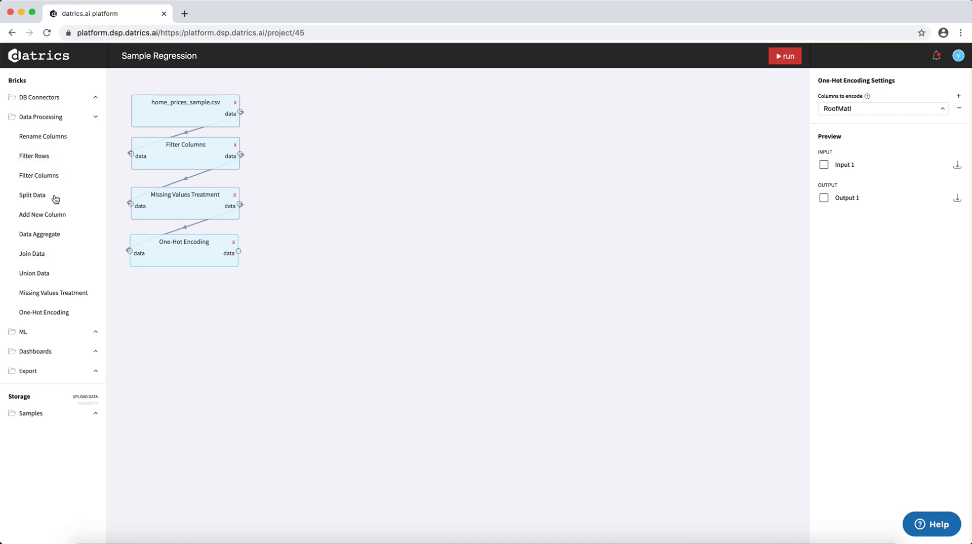
Add a Split Data brick beside the home_prices_sample.csv brick, fed by the One-Hot Encoding output, and turn on its Shuffle option.
drag(50, 198, 338, 101)
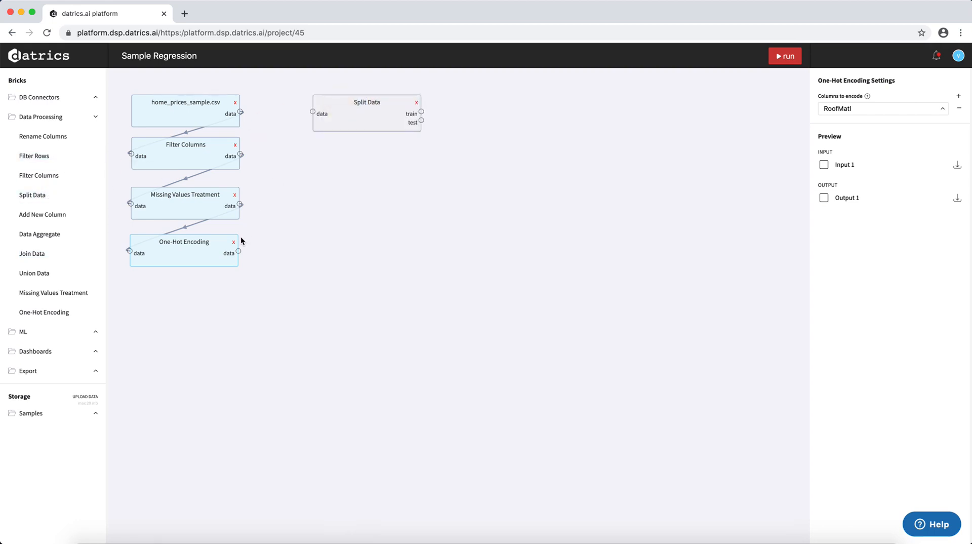
drag(238, 252, 310, 109)
click(339, 114)
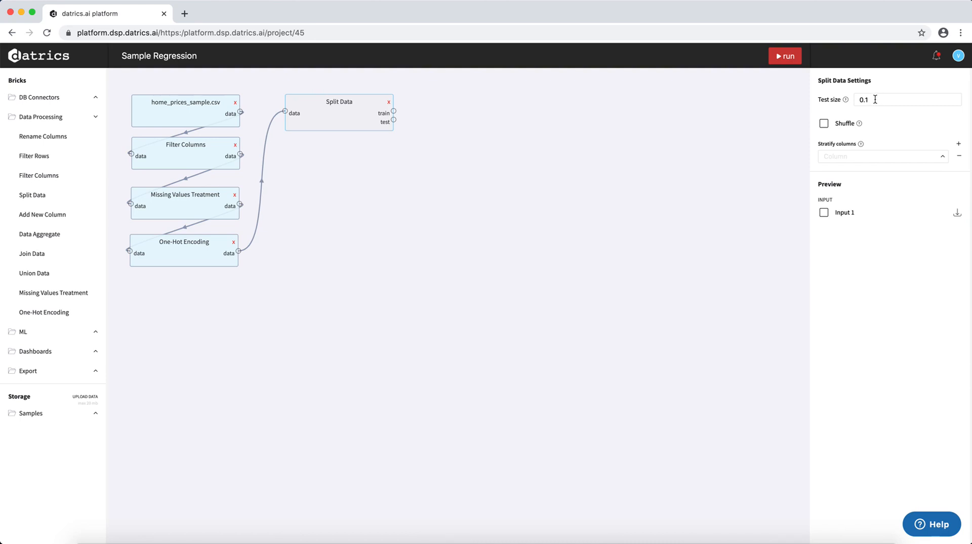
click(825, 125)
drag(326, 115, 320, 116)
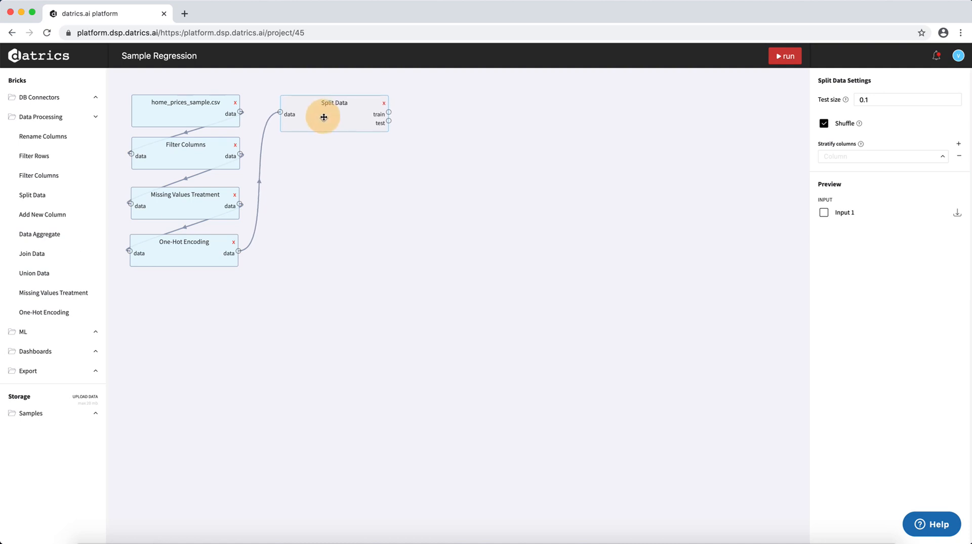
Add Linear Regression Model and LGBM Regressor bricks below Split Data, with a Train Model brick beside each.
click(95, 116)
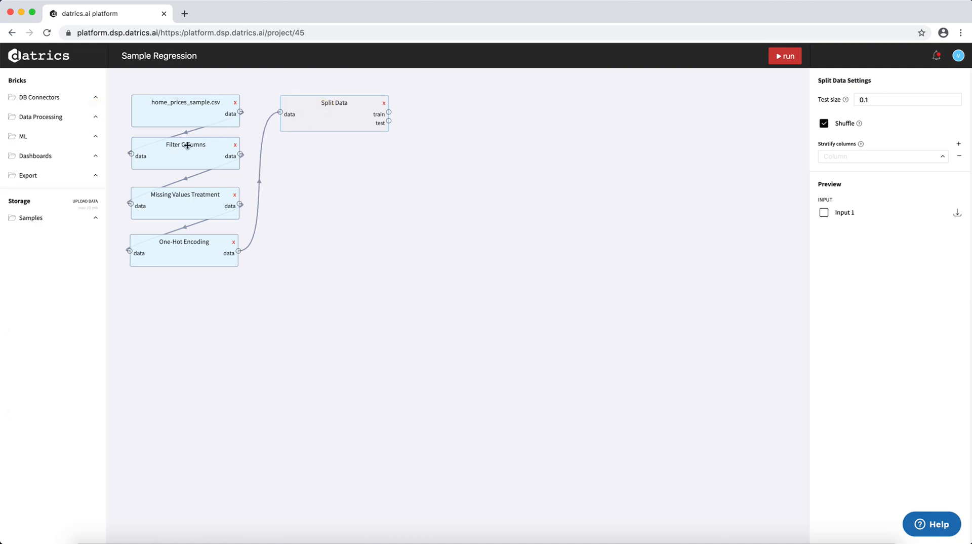
click(96, 138)
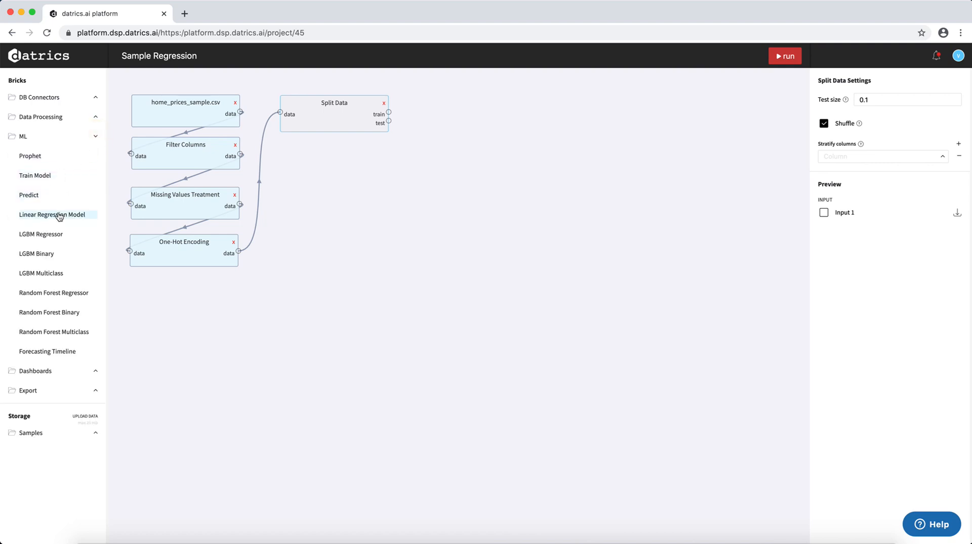
drag(59, 218, 314, 154)
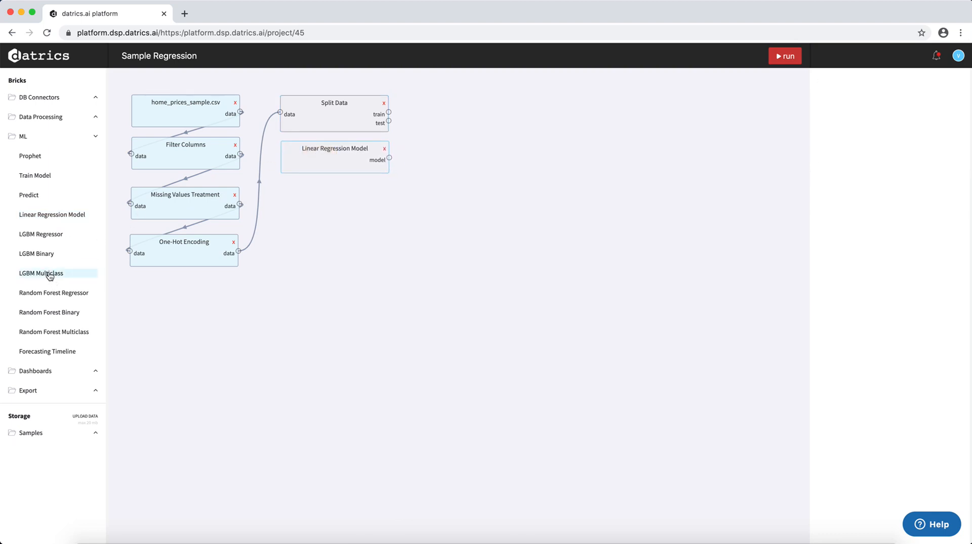
drag(56, 232, 342, 206)
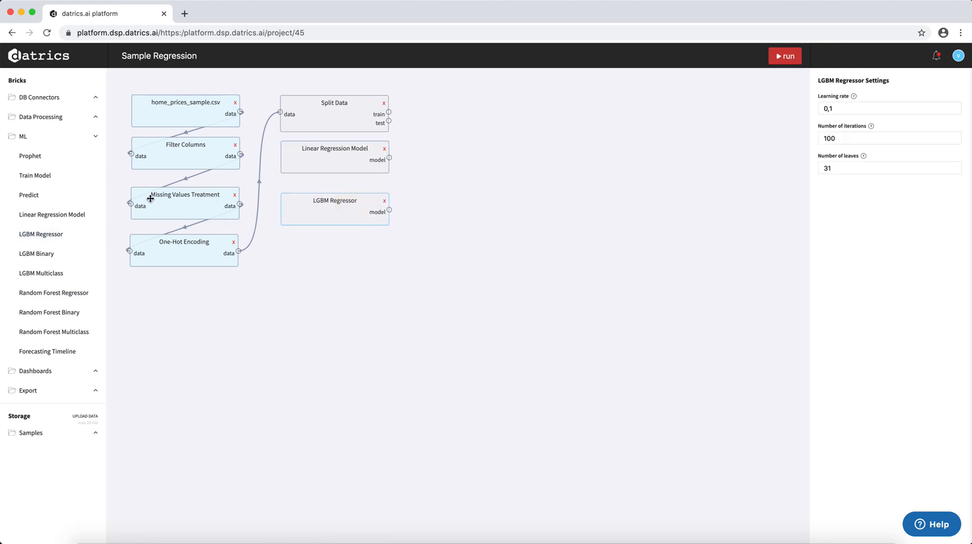
drag(47, 182, 474, 165)
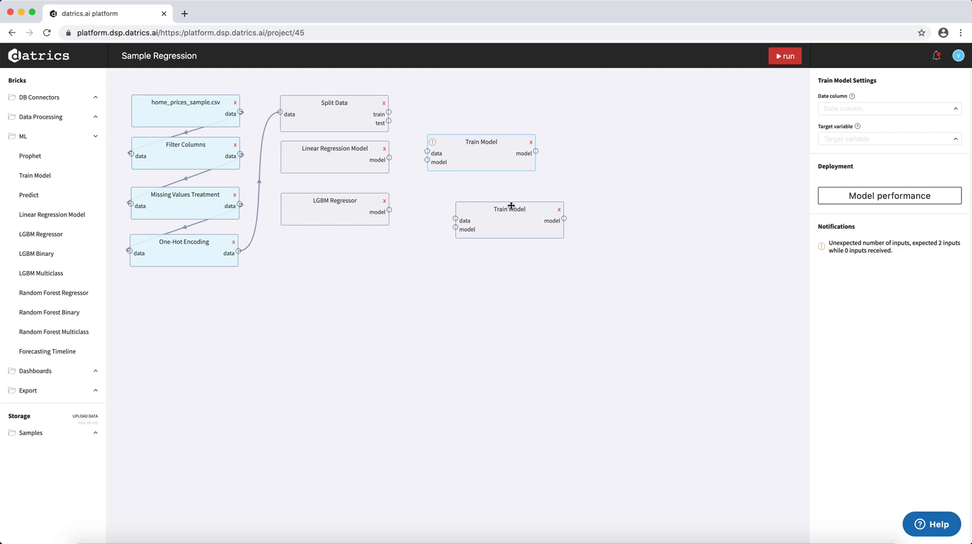
drag(509, 210, 478, 198)
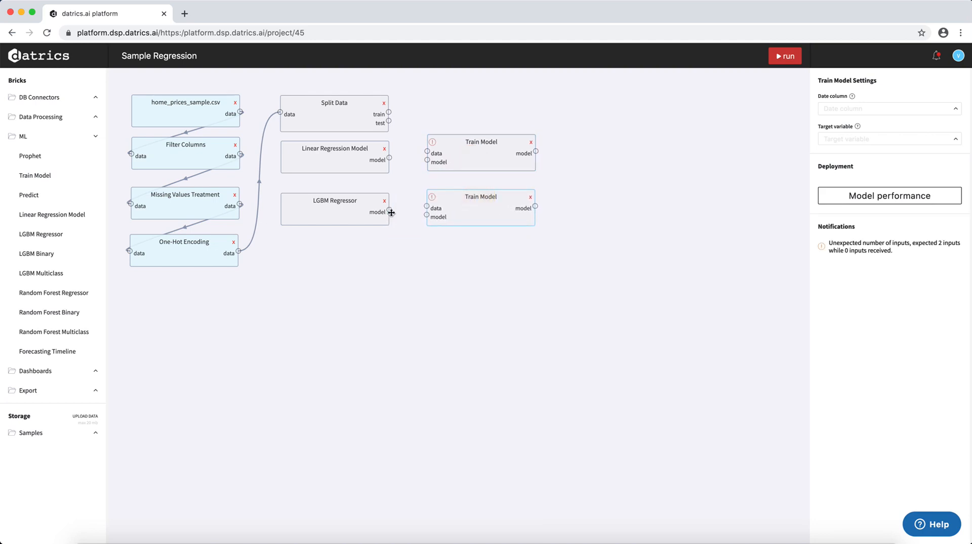
Connect each regression model brick to its neighbouring Train Model's model input, and Split Data's train output to both data inputs.
drag(389, 210, 427, 214)
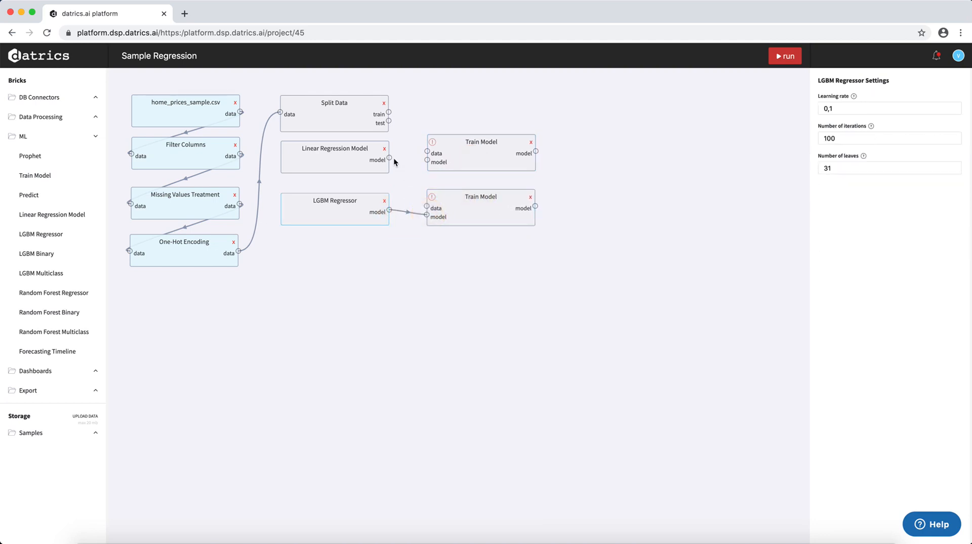
drag(389, 158, 428, 160)
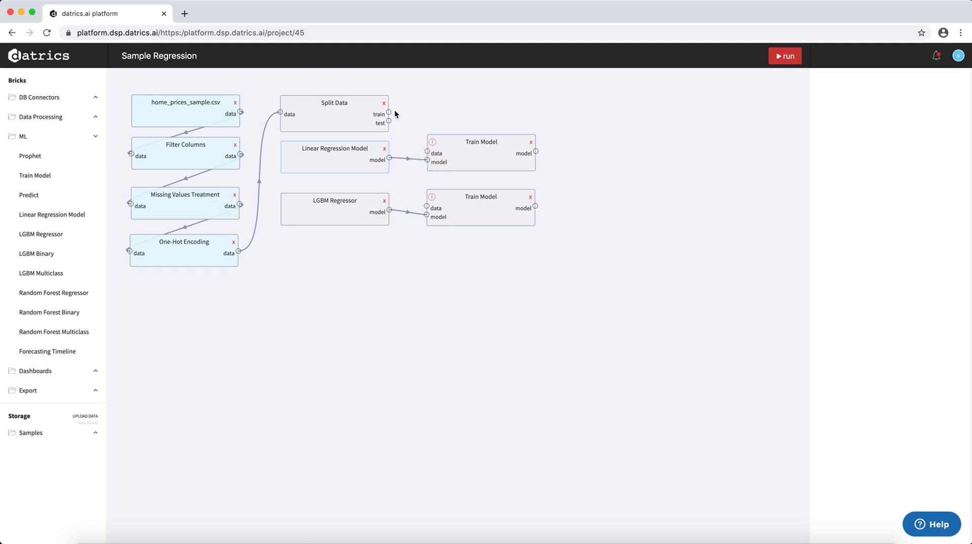
drag(389, 112, 426, 149)
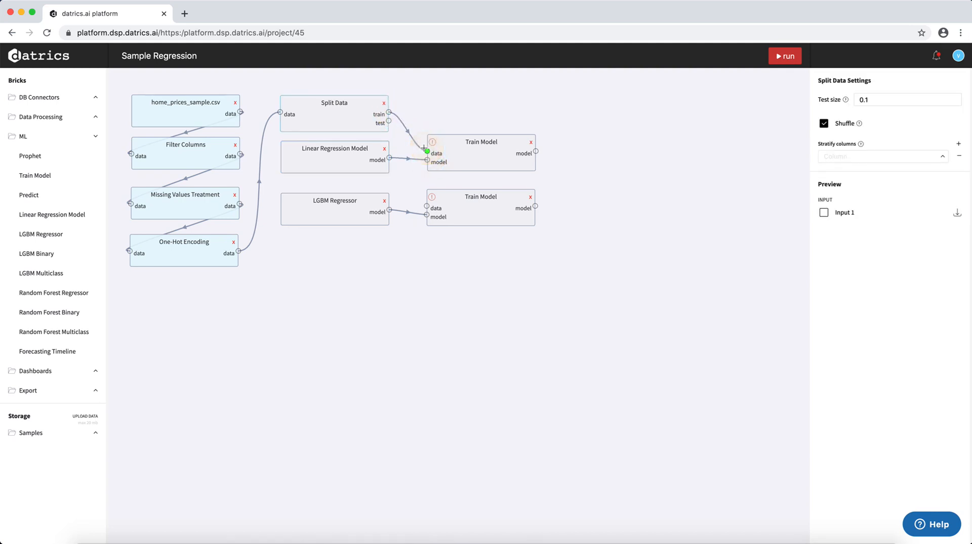
drag(389, 113, 427, 207)
click(502, 146)
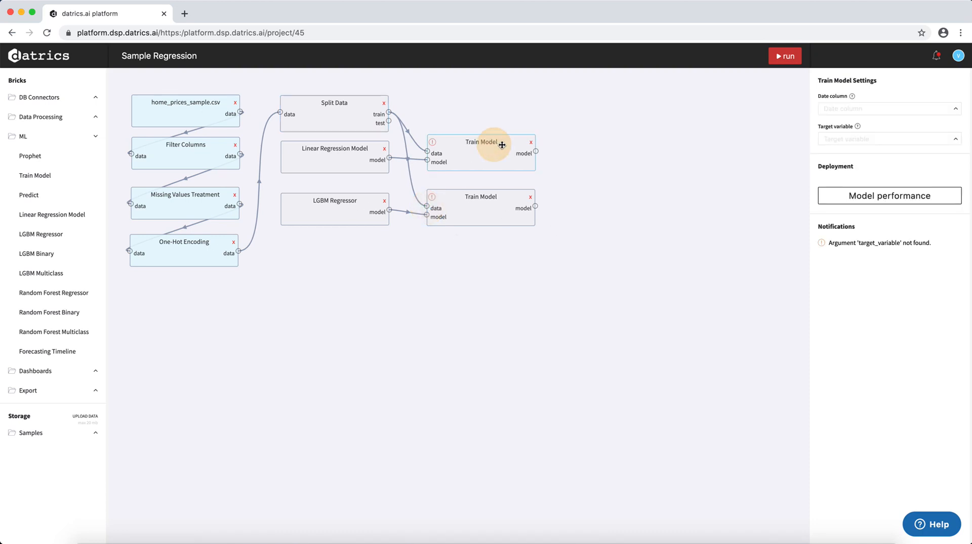
click(864, 136)
click(736, 193)
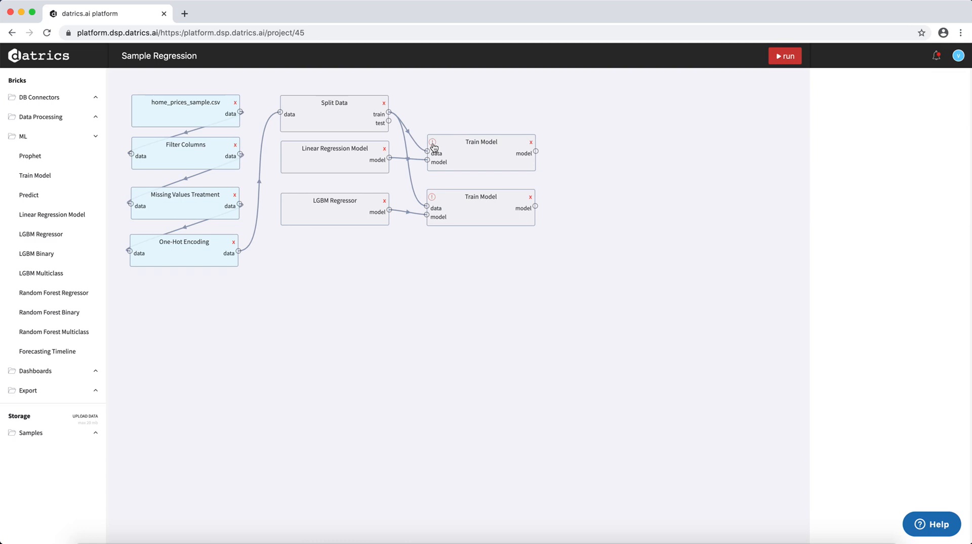
Set SalePrice as the target variable in both Train Model bricks and run the pipeline.
click(470, 155)
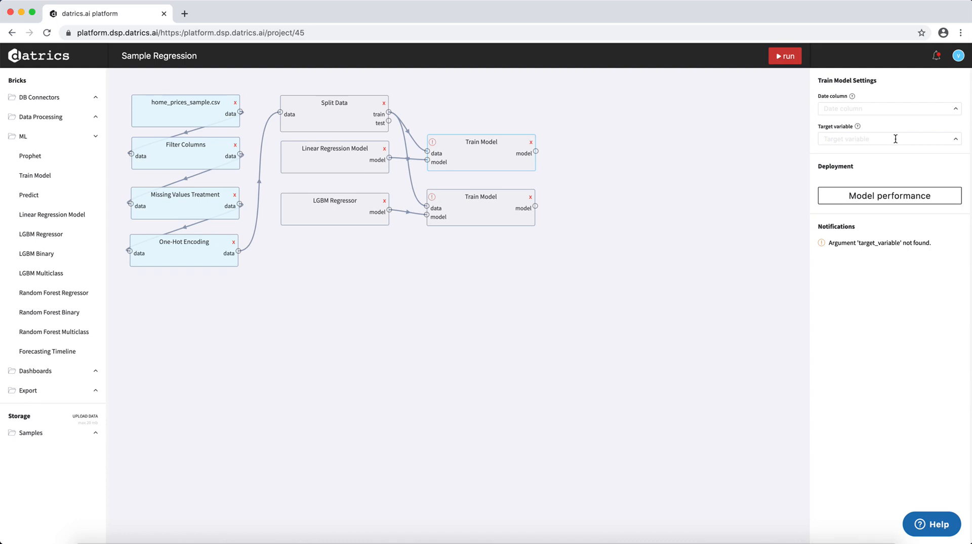
click(863, 139)
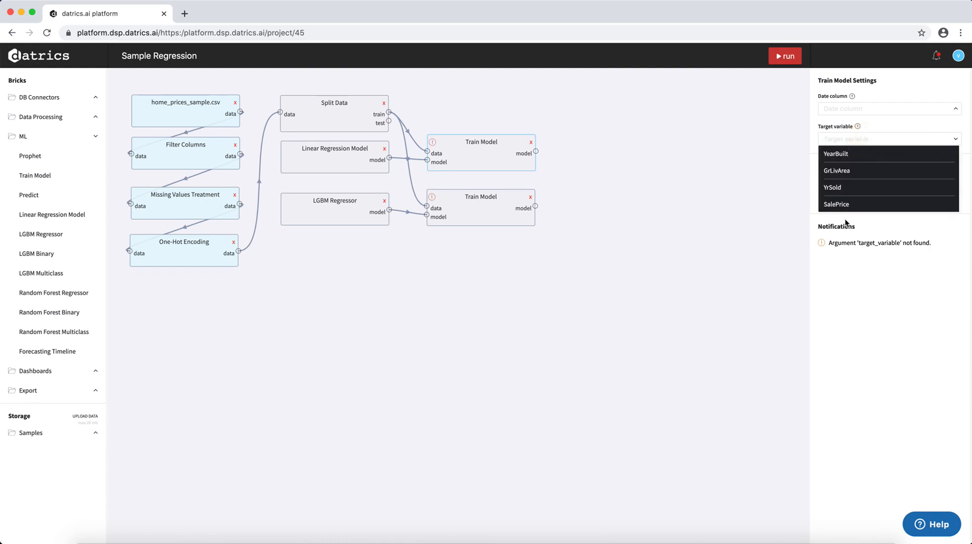
click(840, 205)
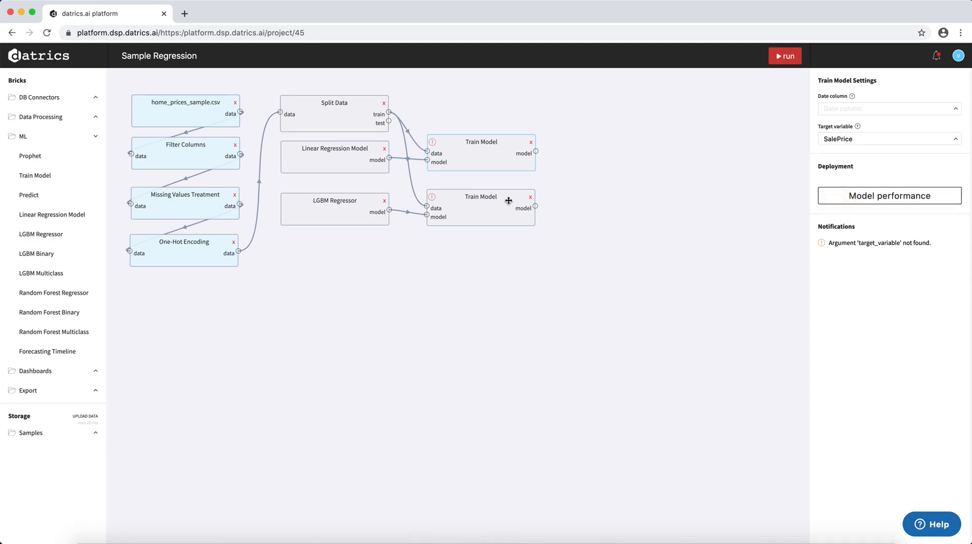
click(482, 207)
click(952, 141)
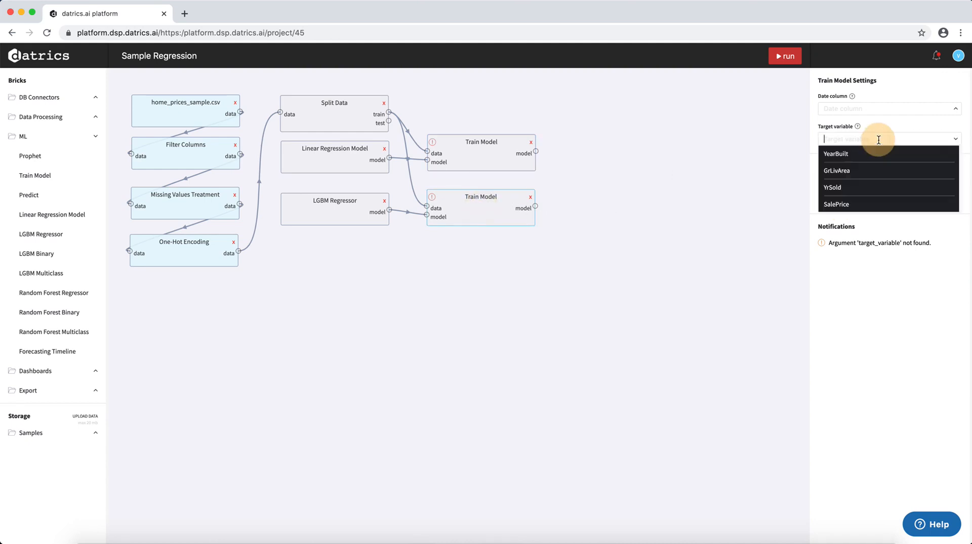
click(852, 206)
click(656, 198)
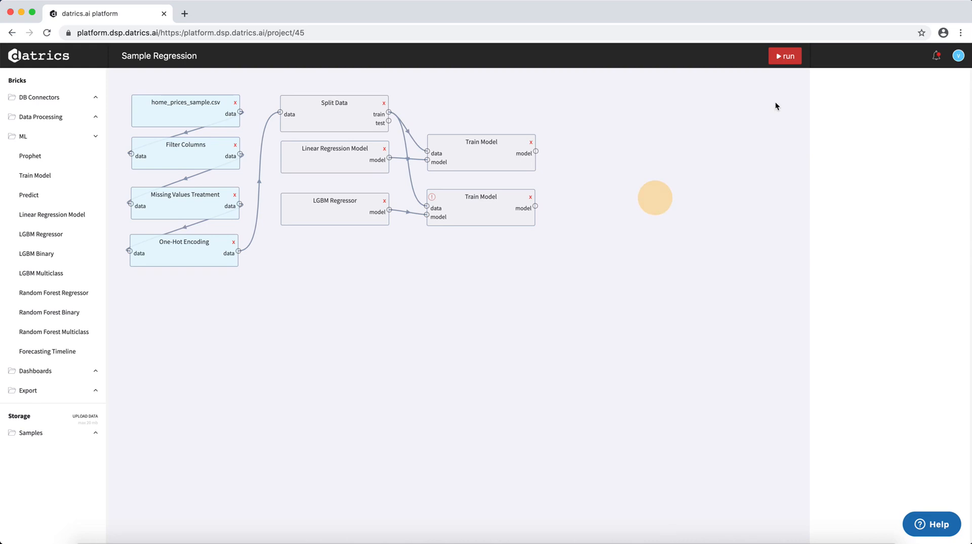
click(785, 55)
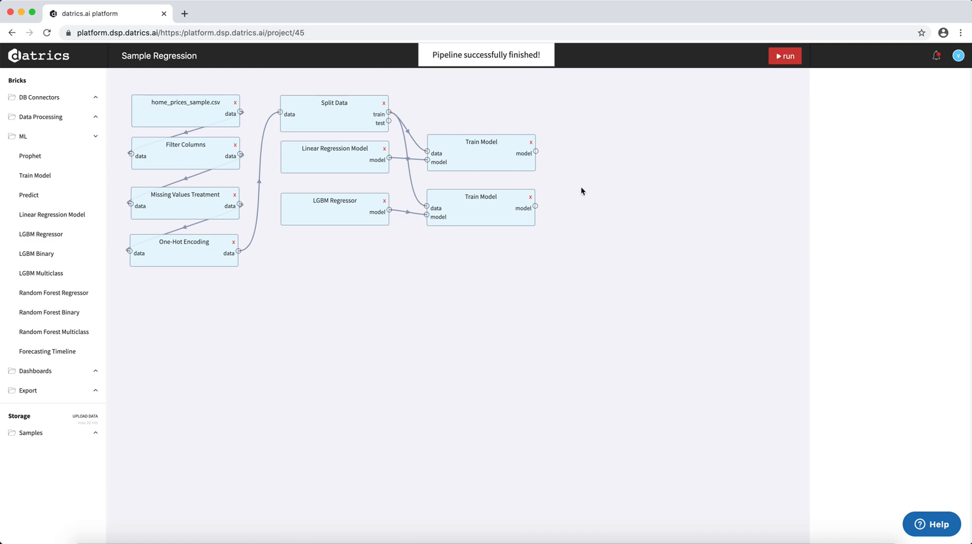
Check the model performance of the Train Model brick for Linear Regression and of the one for LGBM Regressor.
click(494, 153)
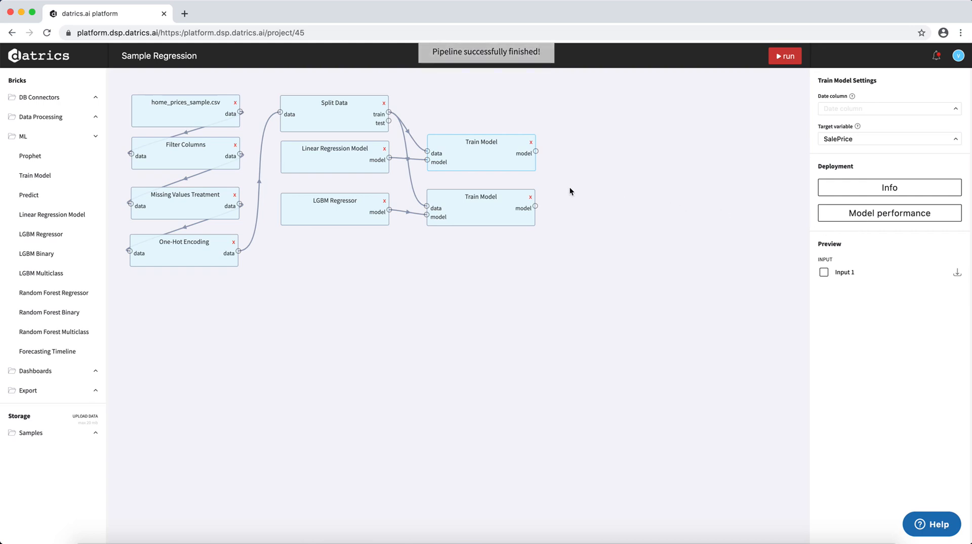
click(905, 217)
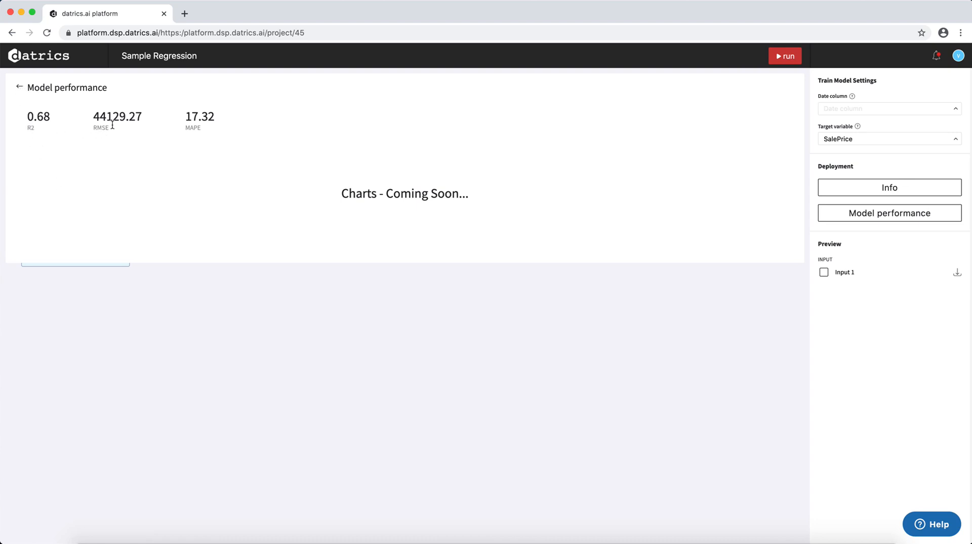
click(18, 88)
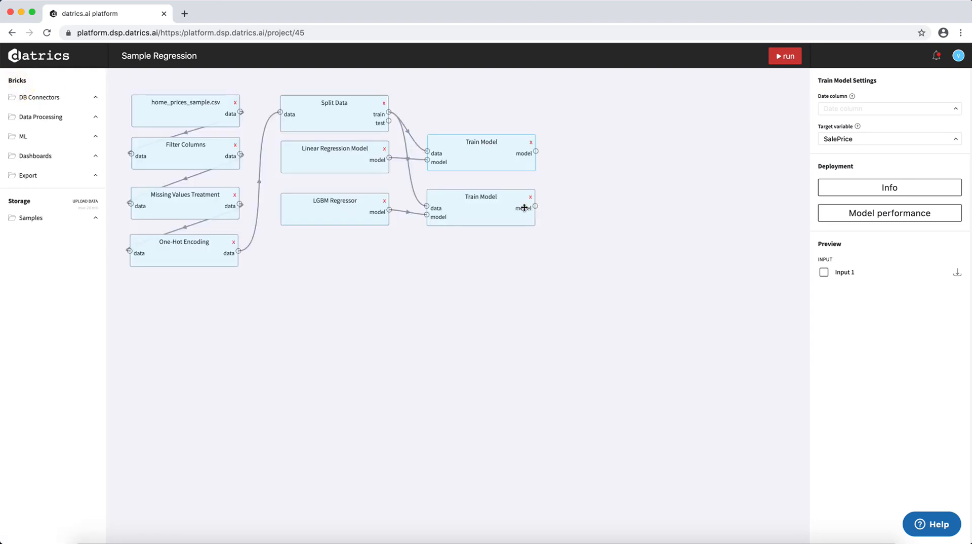
click(494, 208)
click(878, 214)
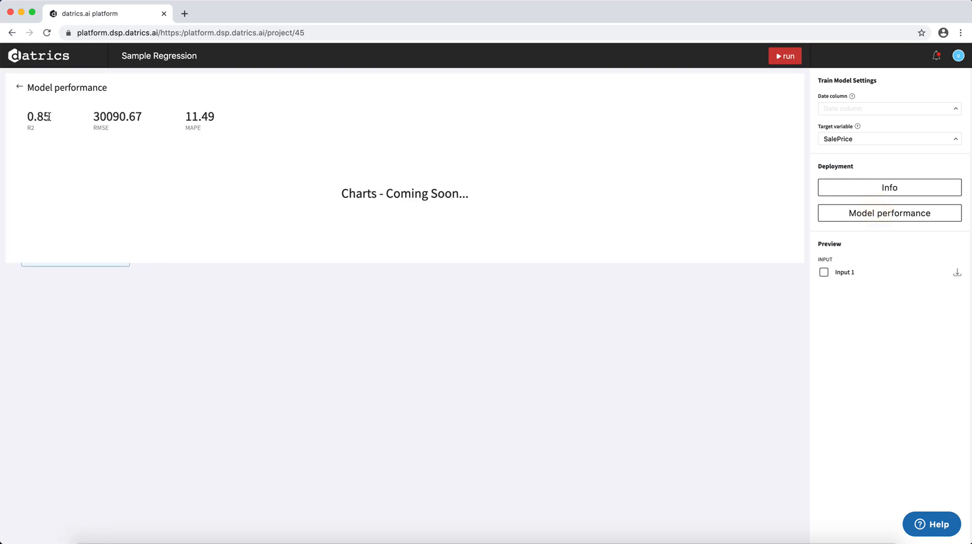
click(19, 87)
Delete the Linear Regression Model brick and its Train Model, and move the LGBM Regressor and its Train Model up near Split Data.
click(384, 149)
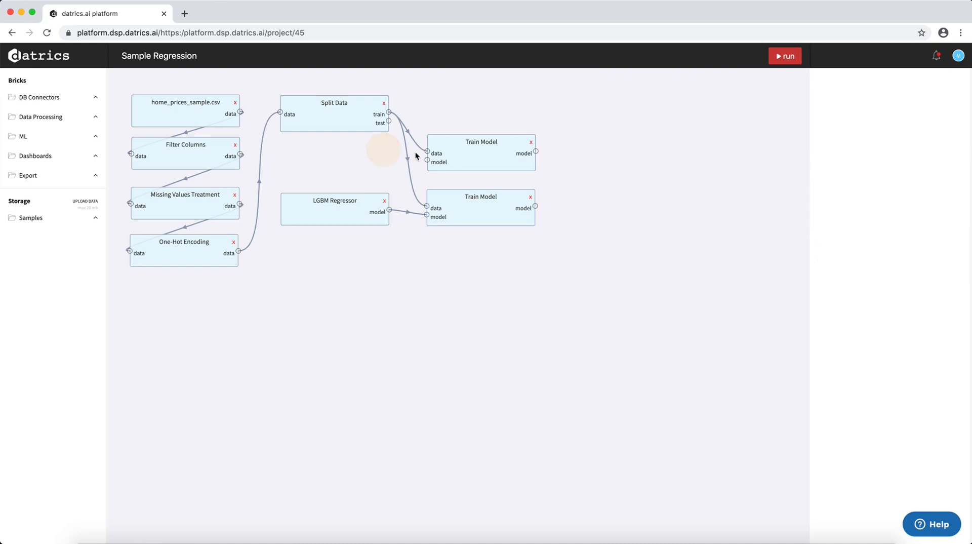
click(530, 142)
drag(484, 224, 490, 161)
drag(349, 220, 350, 171)
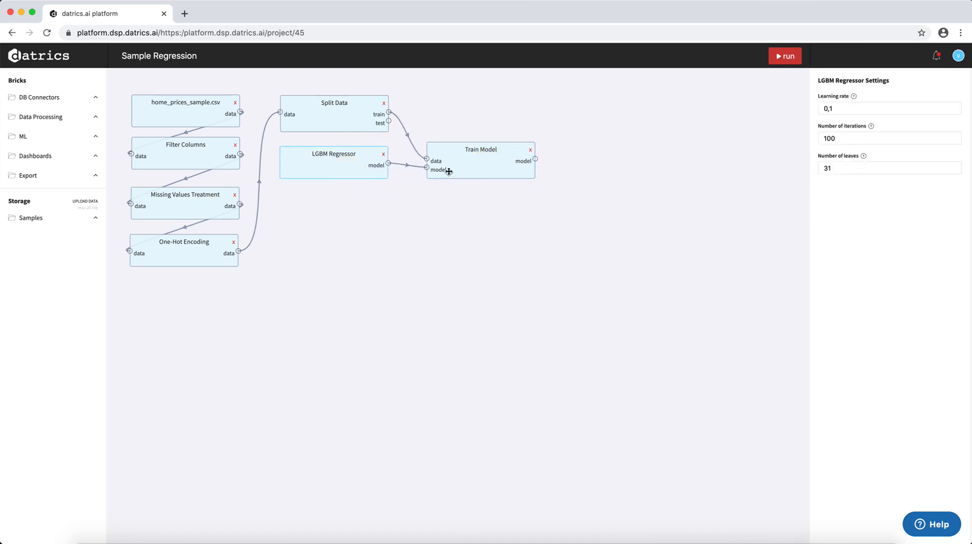
drag(462, 171, 464, 163)
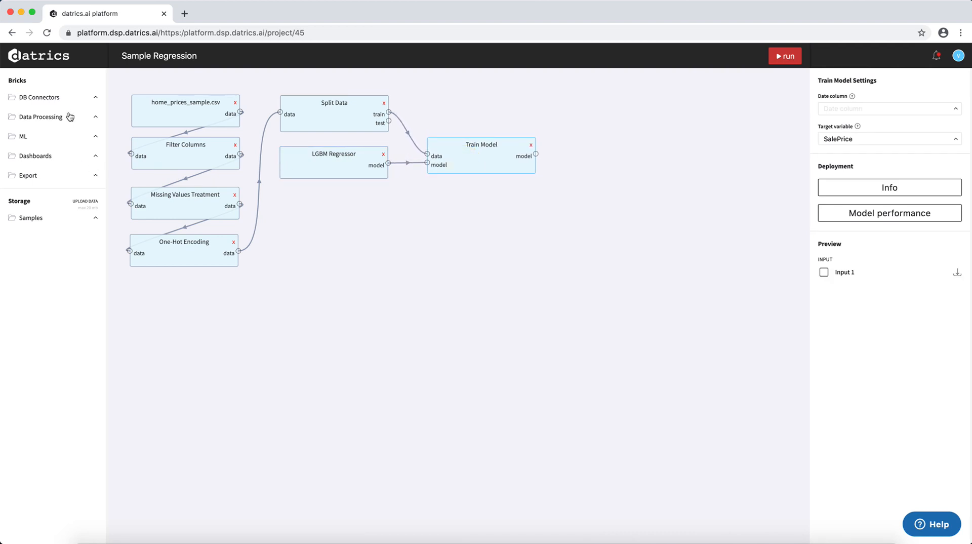
Add a Predict brick below LGBM Regressor, fed by Train Model's model output and Split Data's test output.
click(55, 139)
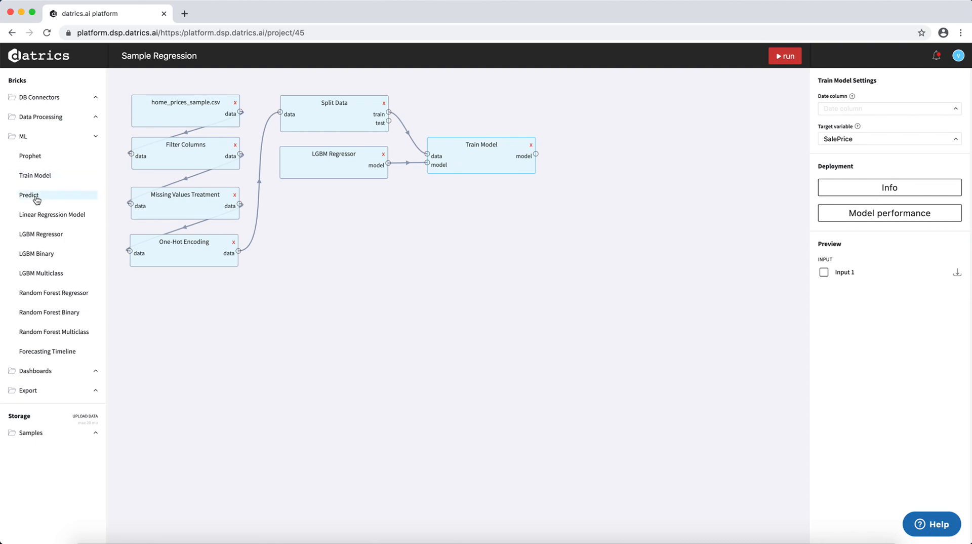
drag(39, 197, 499, 222)
drag(536, 155, 426, 241)
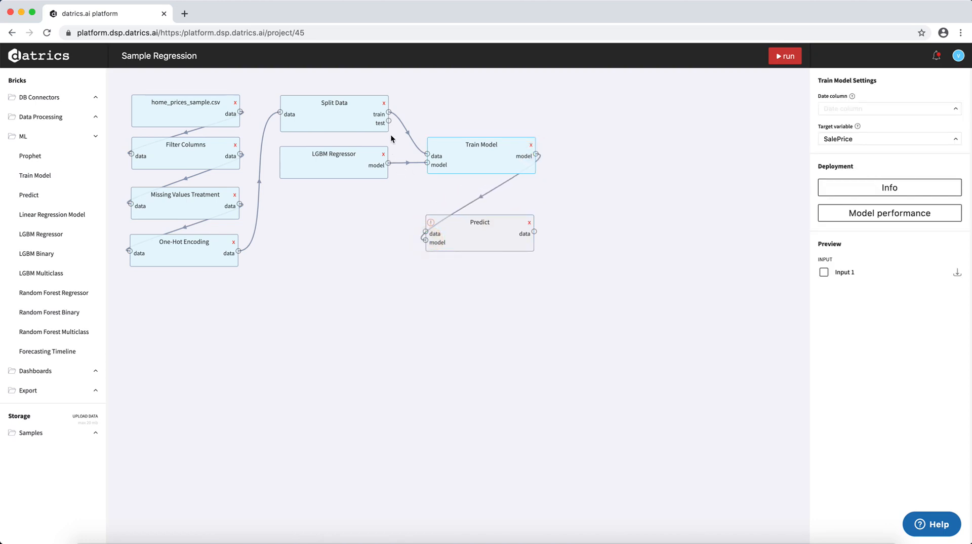
drag(389, 121, 425, 232)
click(507, 234)
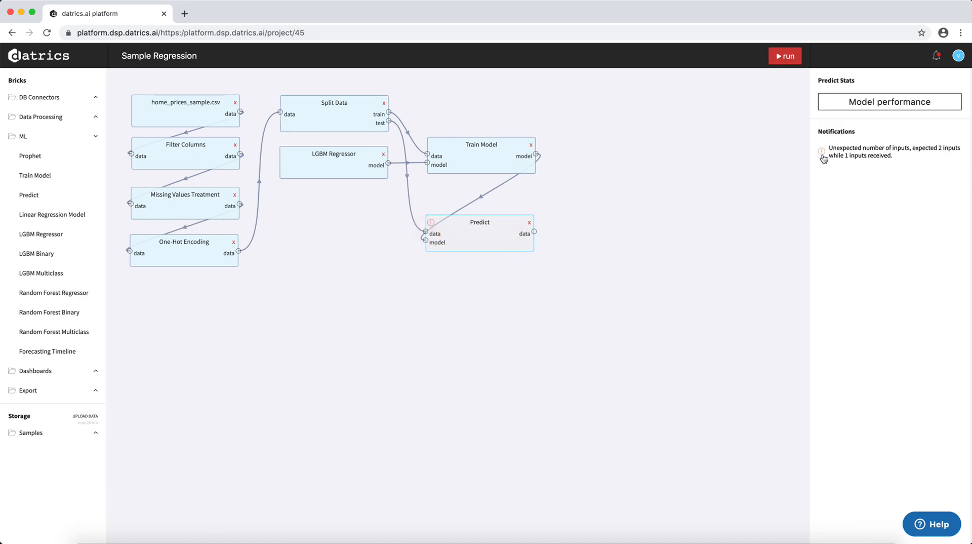
drag(482, 245, 339, 261)
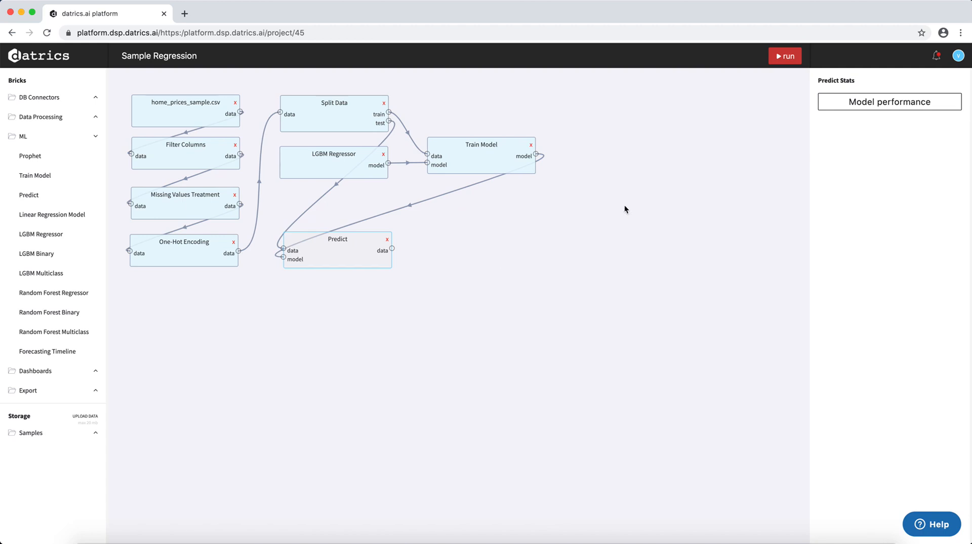
Add a Predictive Dashboard brick beside Predict, connect Predict's data output to it and run the pipeline.
click(52, 141)
click(54, 157)
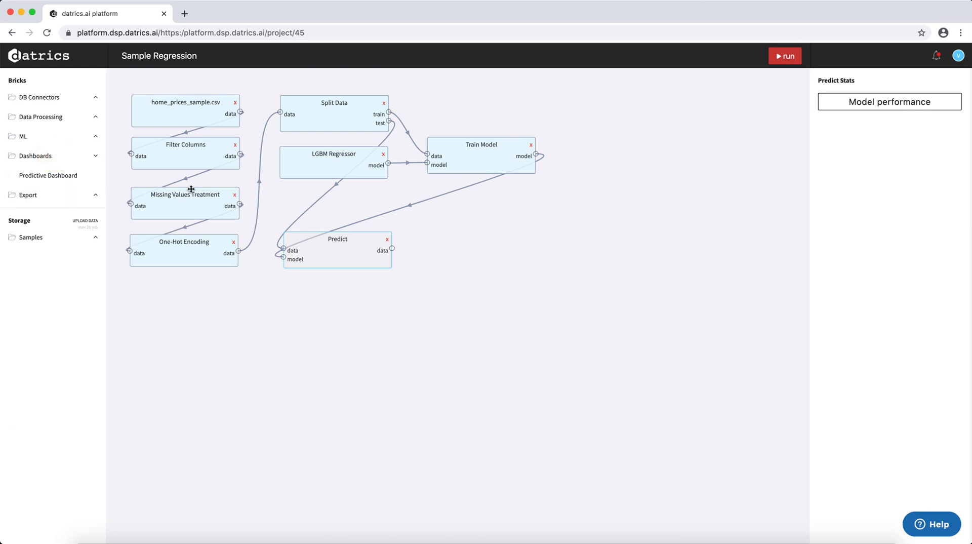
drag(76, 177, 493, 243)
drag(393, 248, 441, 248)
click(783, 55)
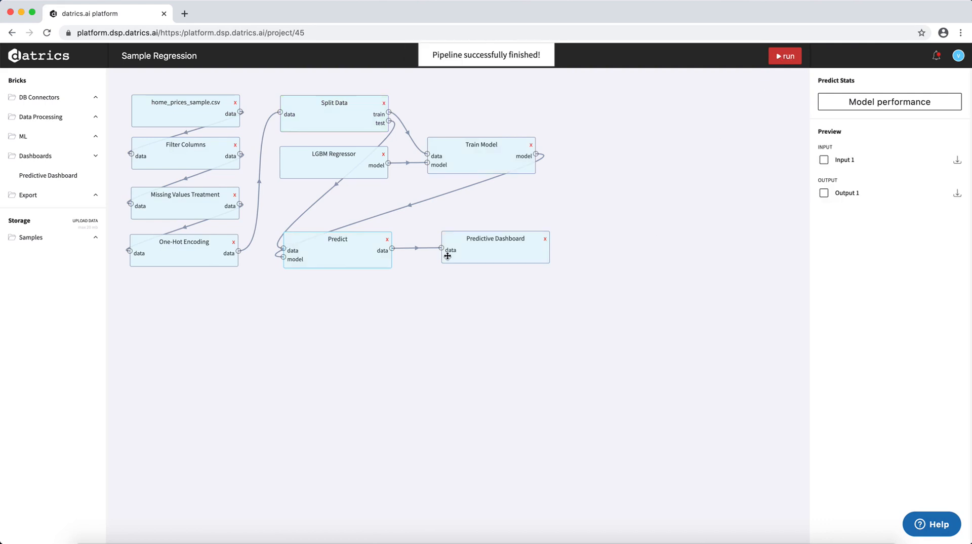
In the Predictive Dashboard's view, plot predicted_SalePrice against GrLivArea as points without lines.
click(494, 258)
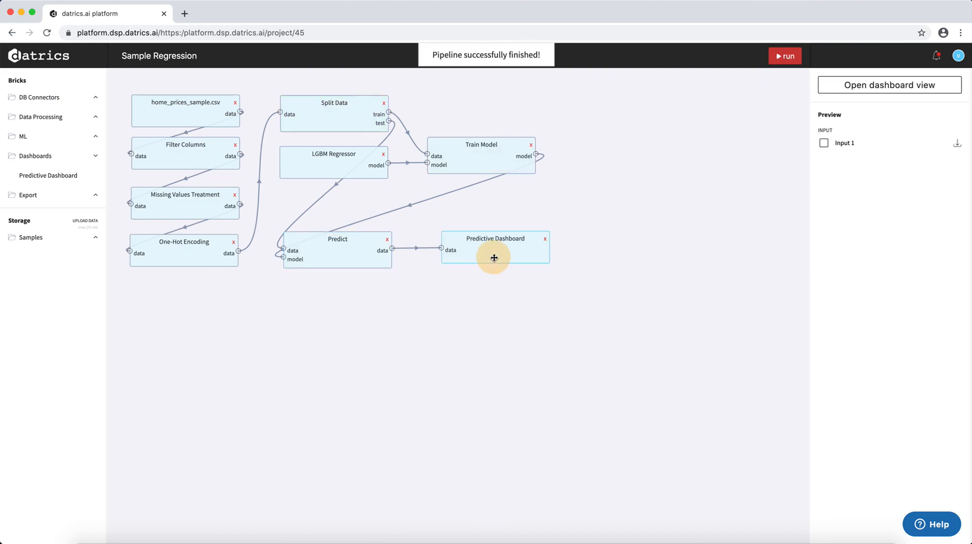
click(879, 86)
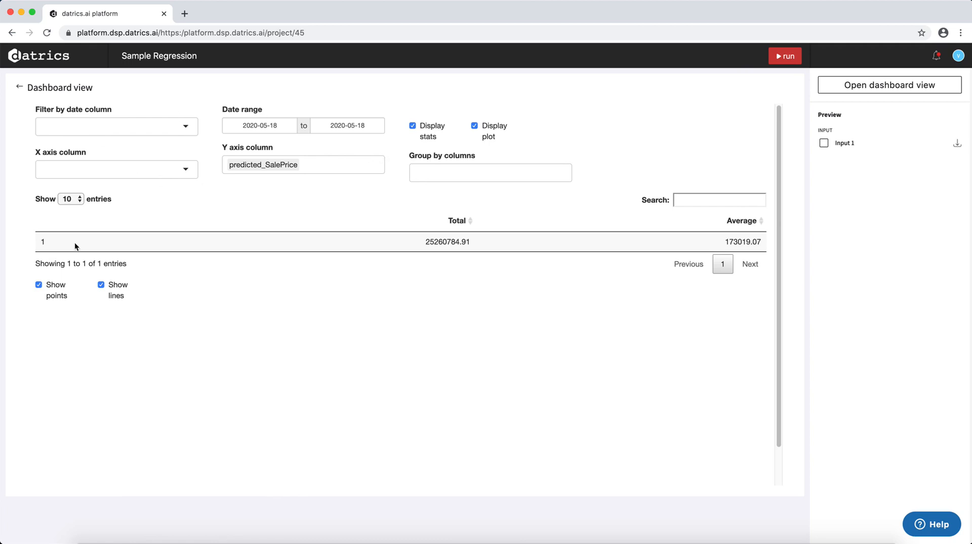
click(159, 172)
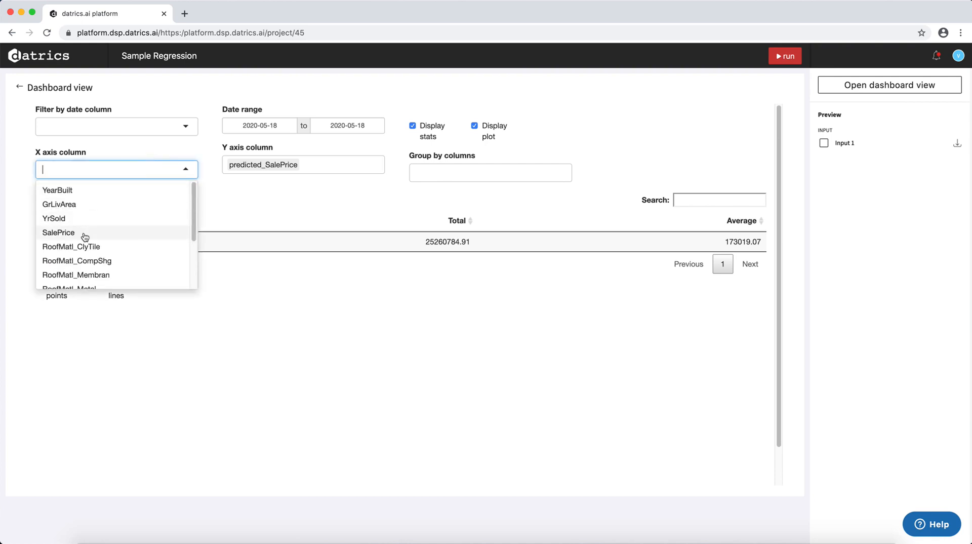
click(96, 207)
scroll(360, 330, down, 2)
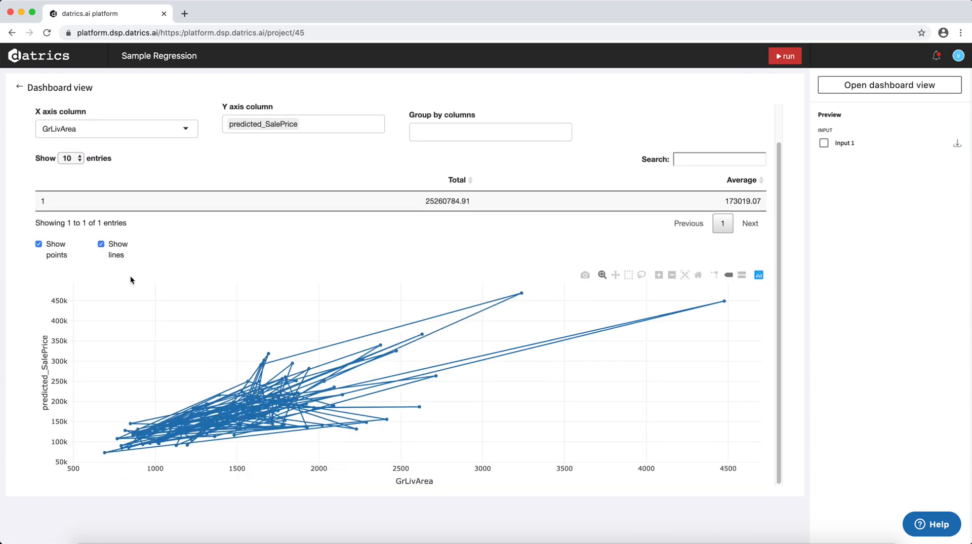
click(114, 249)
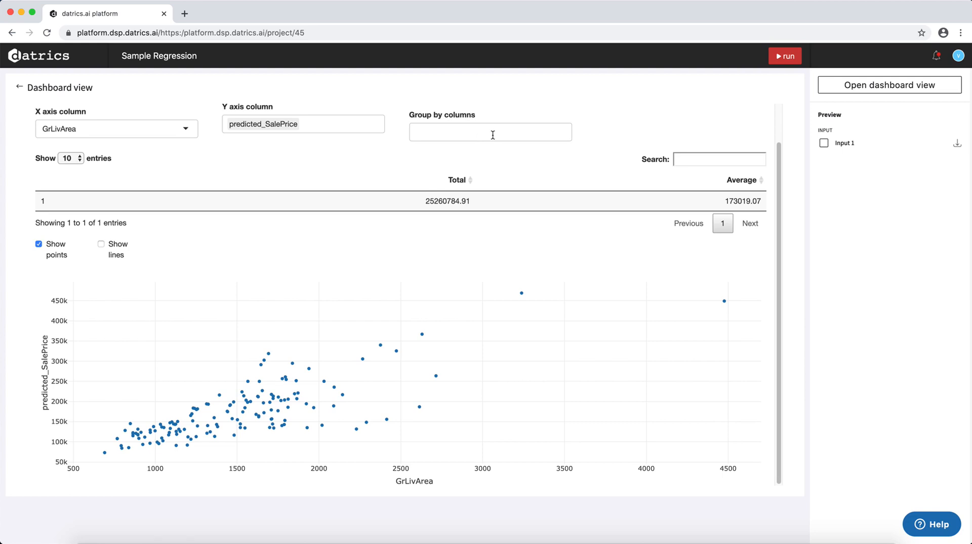
Group the dashboard by YearBuilt, review the grouped table and scatter plot, and return to the pipeline.
click(522, 132)
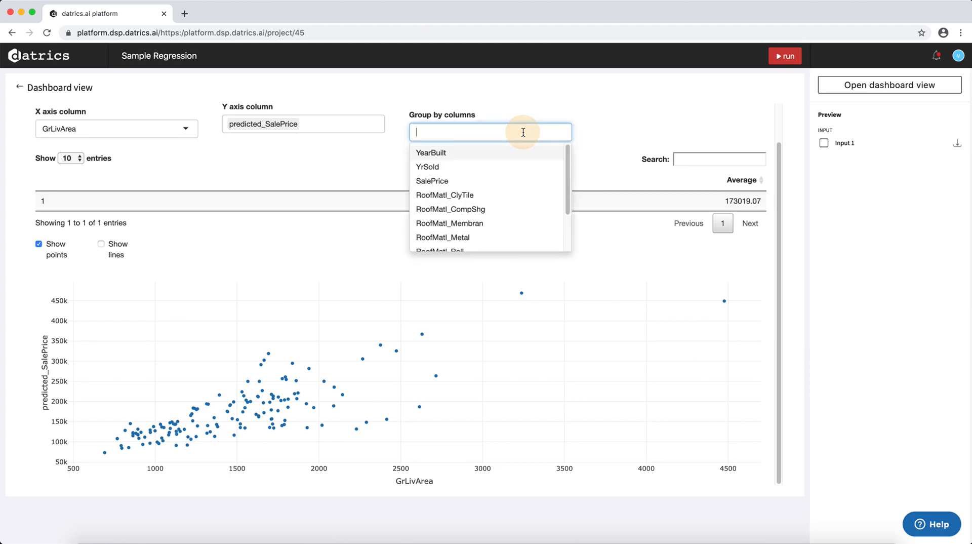
click(467, 153)
click(335, 195)
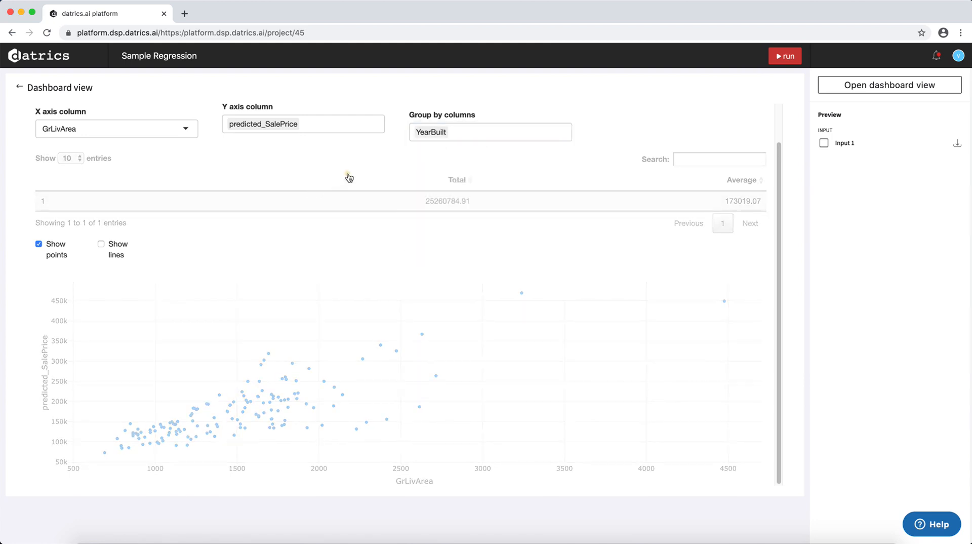
scroll(351, 362, down, 4)
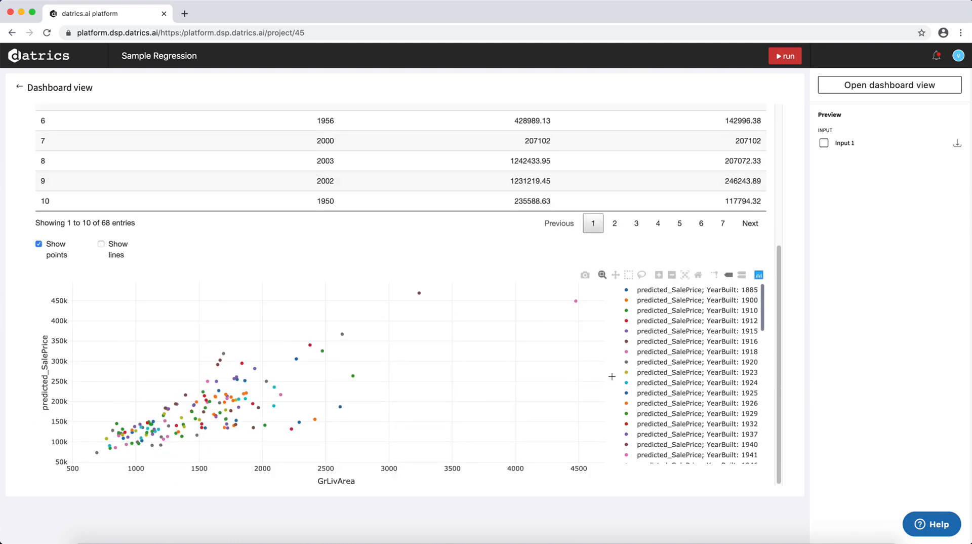
scroll(677, 408, down, 10)
scroll(677, 408, up, 10)
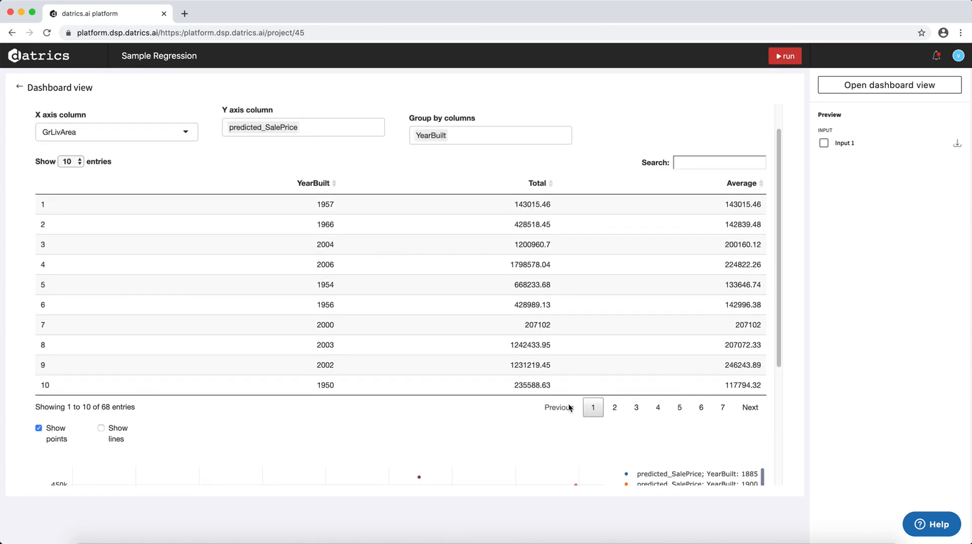
scroll(568, 403, down, 5)
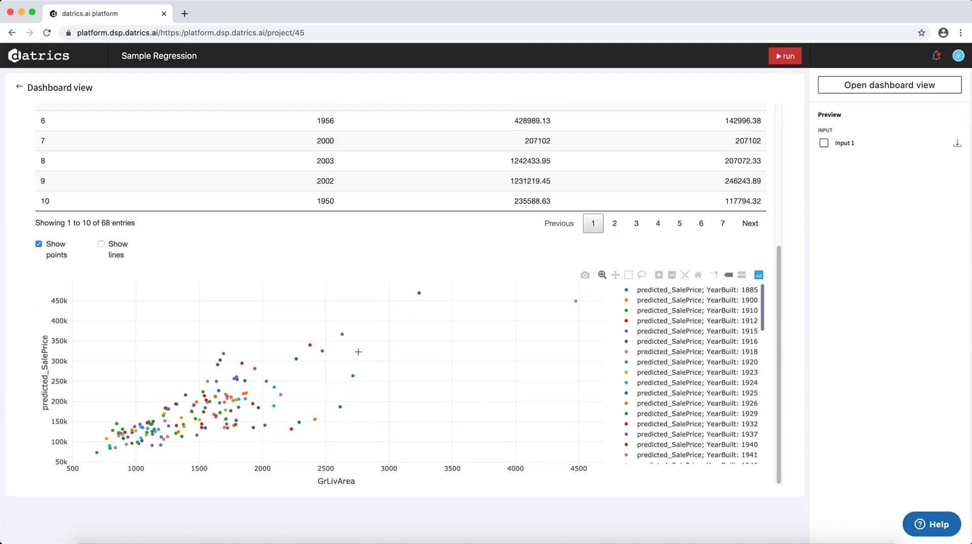
scroll(314, 375, up, 5)
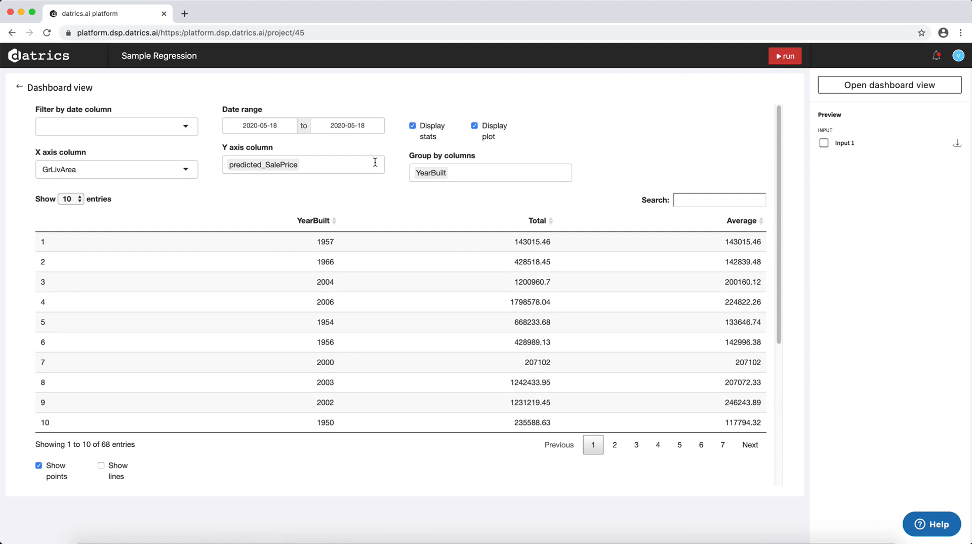
click(21, 87)
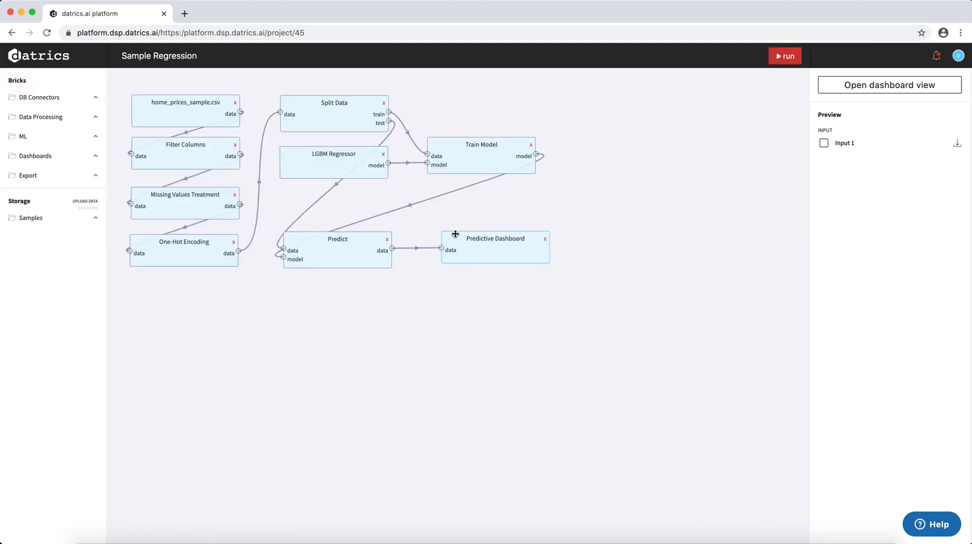
Add an Add New Column brick fed by Predict's data output, and move the Predictive Dashboard brick down to make room.
click(53, 118)
drag(46, 213, 537, 202)
drag(498, 239, 495, 298)
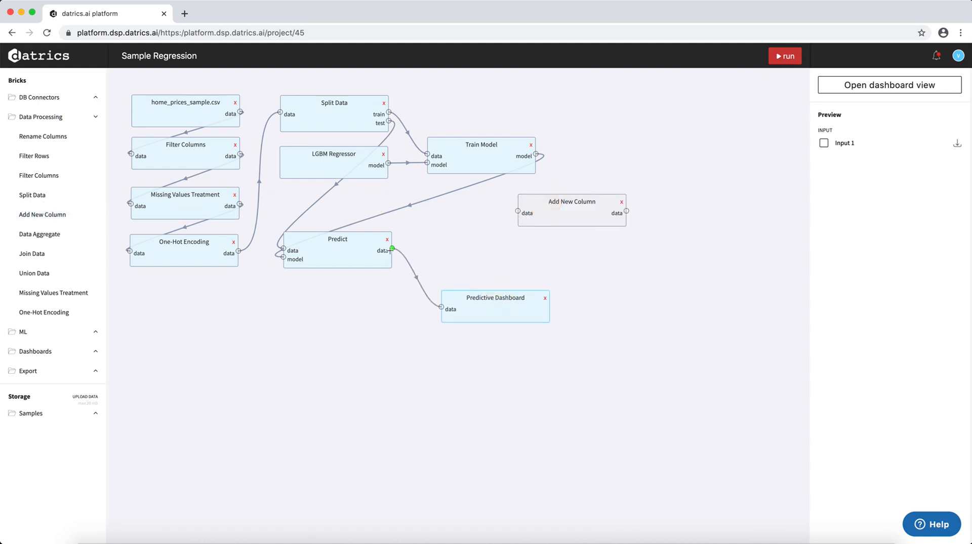
drag(393, 248, 516, 210)
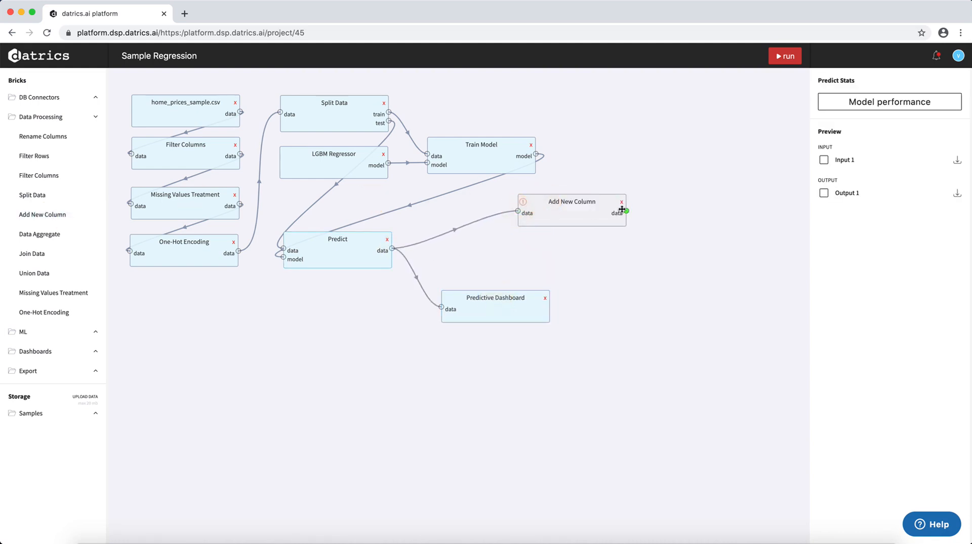
Configure Add New Column to create the column is_new from YearBuilt with the operator > and the value 2000.
click(596, 212)
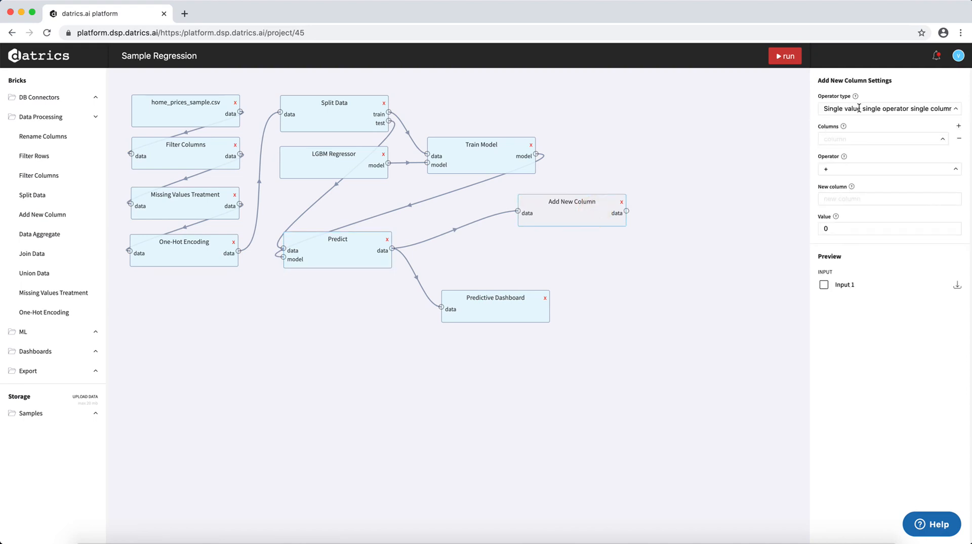
click(866, 142)
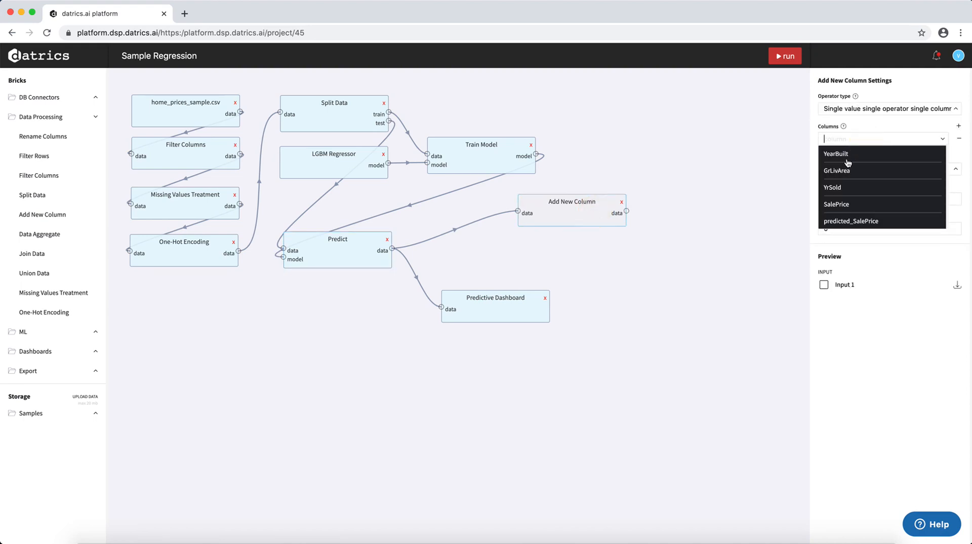
click(841, 154)
click(844, 169)
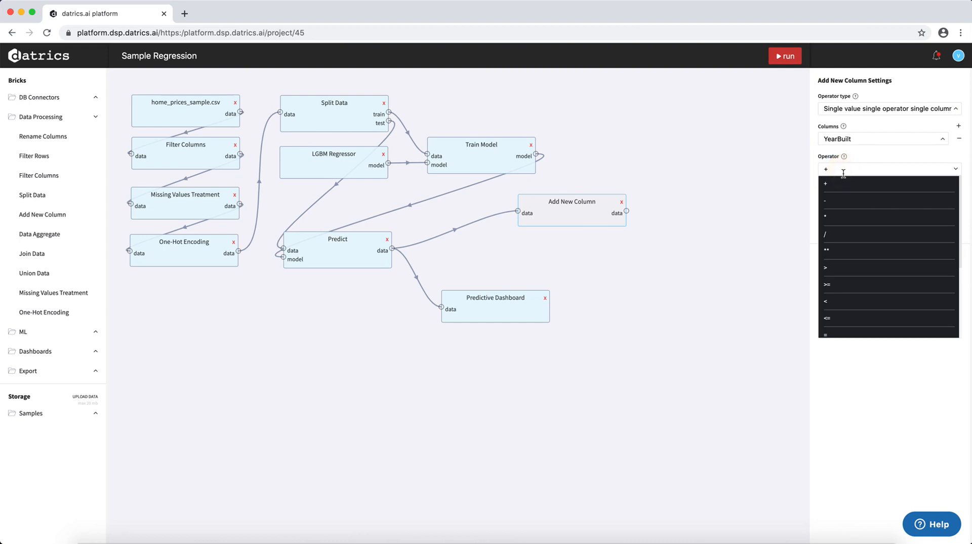
click(835, 271)
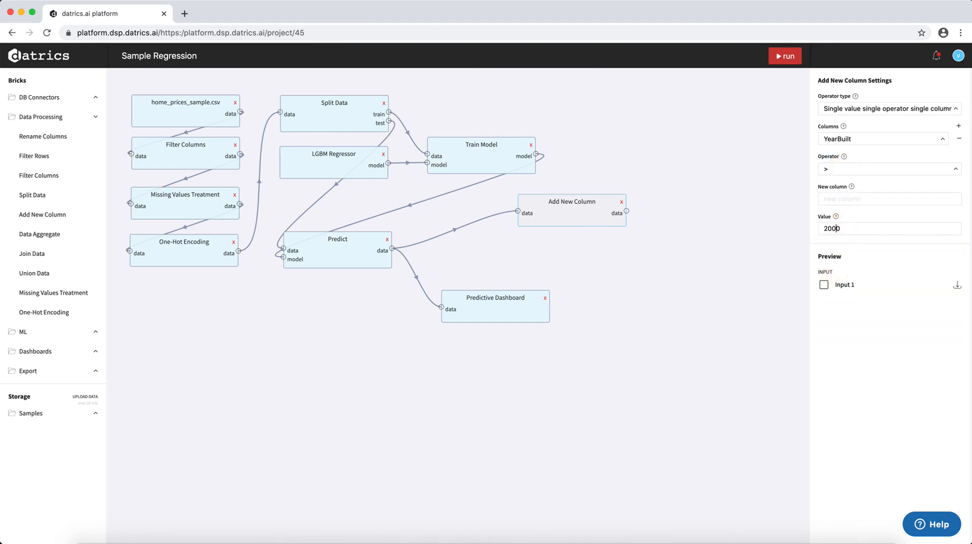
click(851, 199)
text(is_new)
Connect Add New Column's output to Predictive Dashboard, run the pipeline and move Add New Column closer to Predict.
drag(627, 211, 441, 306)
click(788, 55)
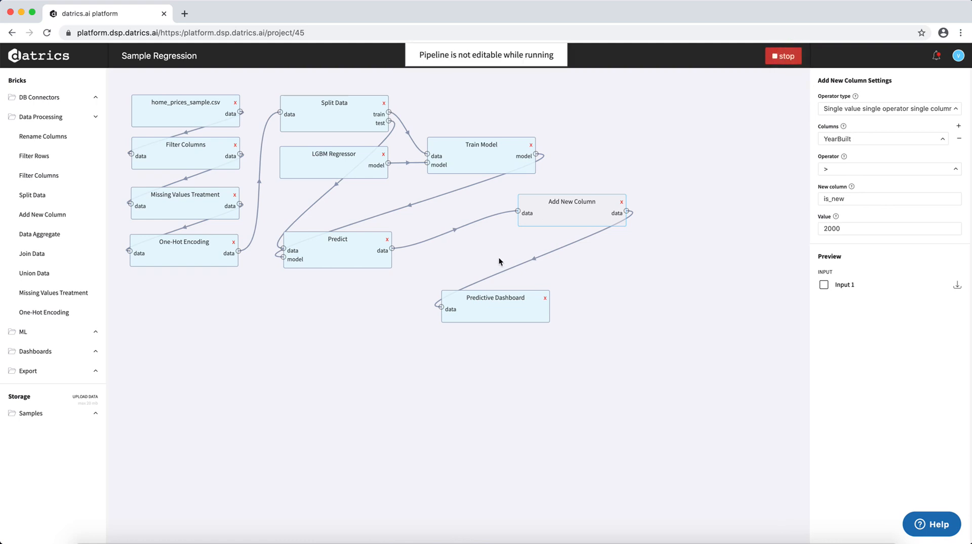
drag(543, 203, 471, 220)
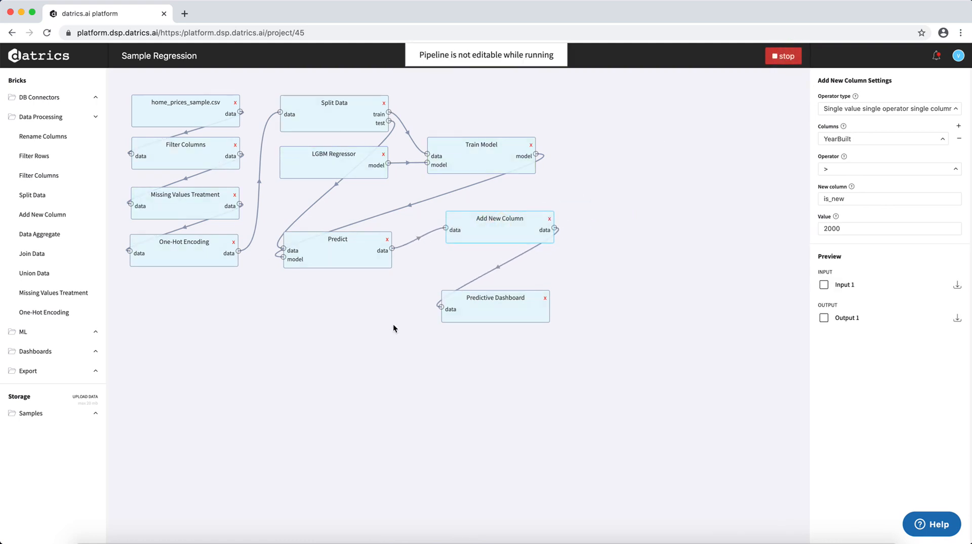
Open the Predictive Dashboard view and plot predicted_SalePrice against GrLivArea as points without lines.
click(501, 302)
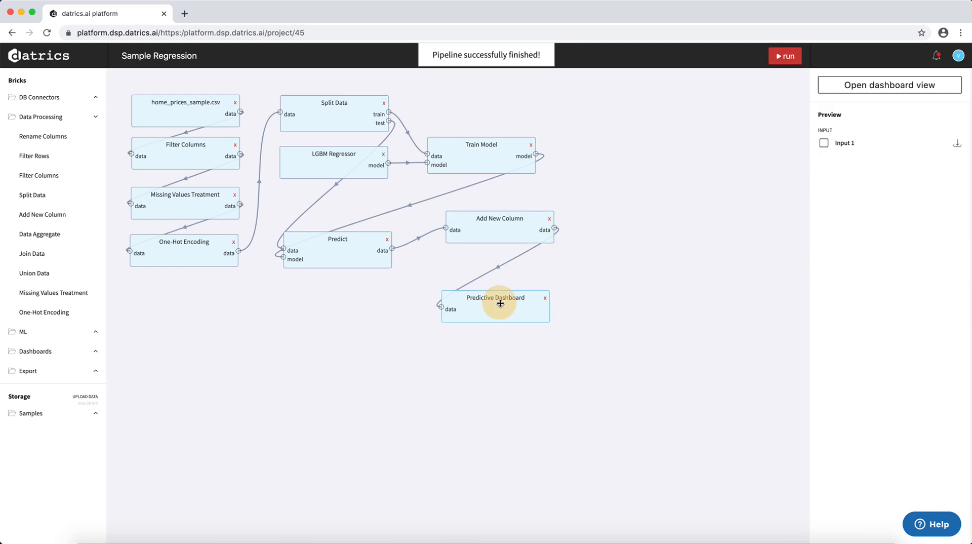
click(891, 87)
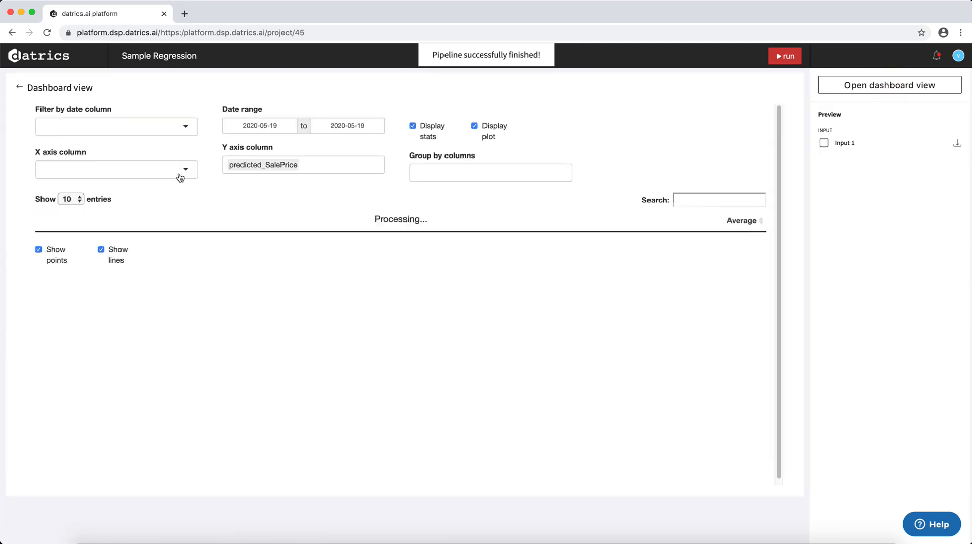
click(180, 170)
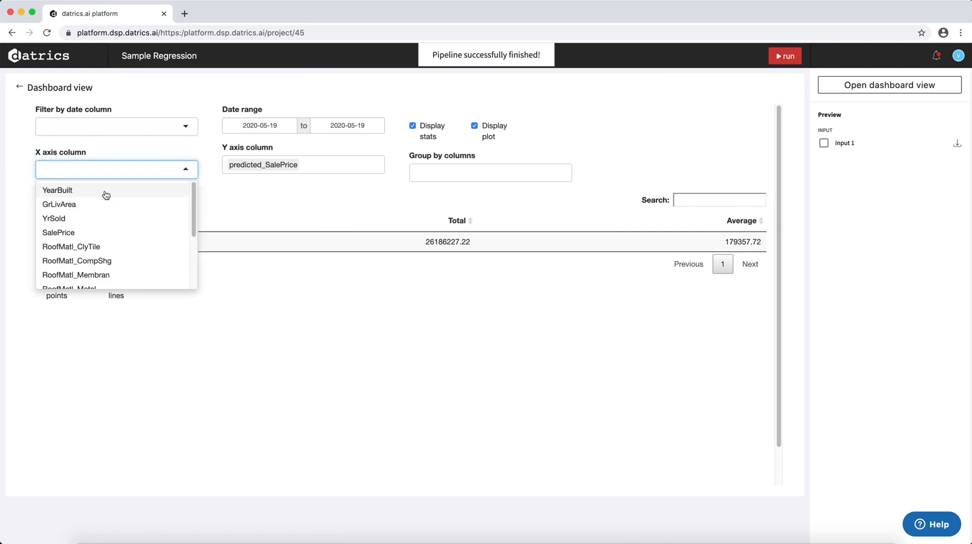
click(95, 205)
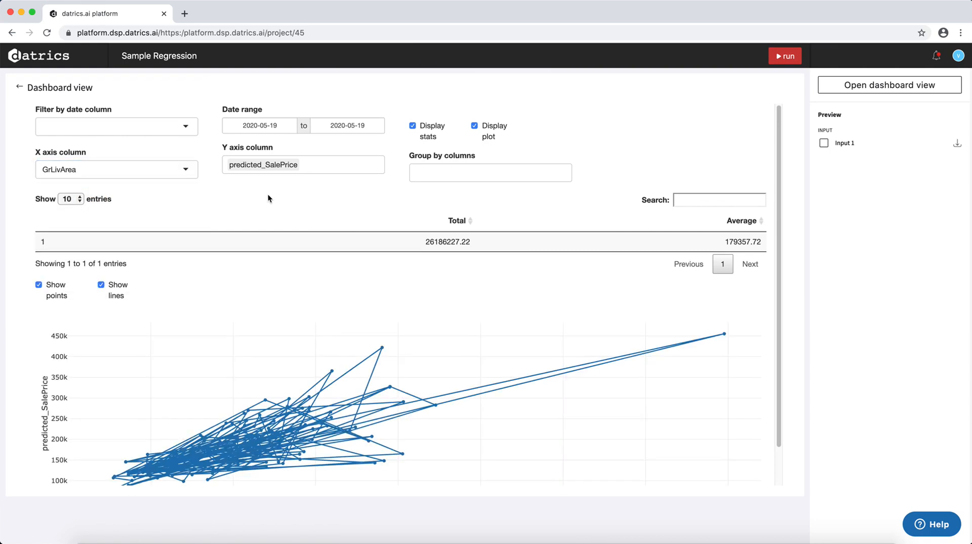
click(117, 293)
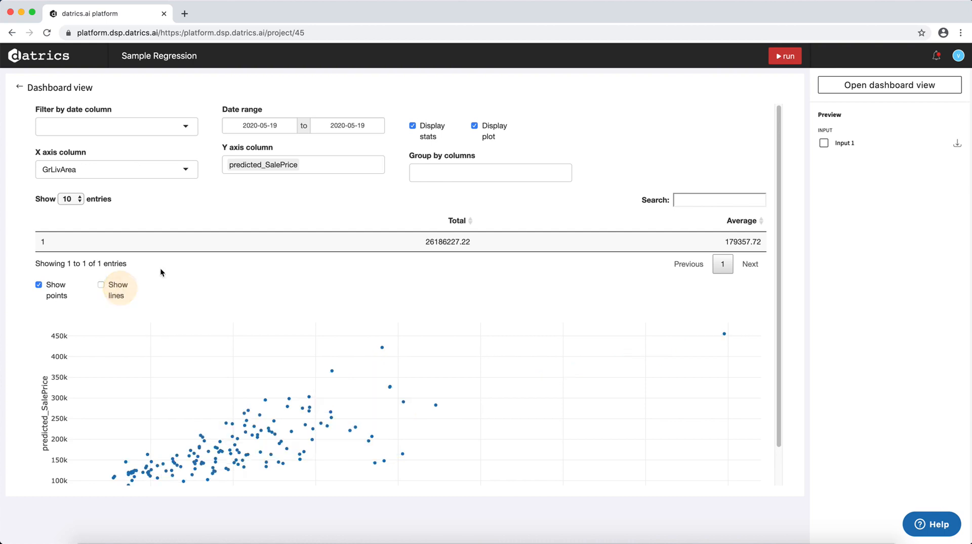
Group the dashboard by is_new and review the grouped statistics table and the scatter plot.
click(477, 173)
scroll(478, 253, down, 3)
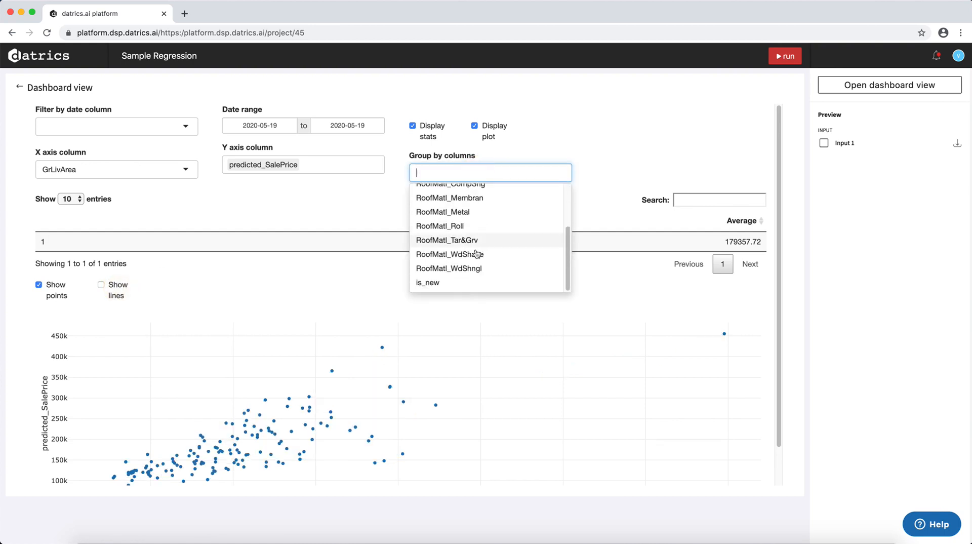
click(444, 288)
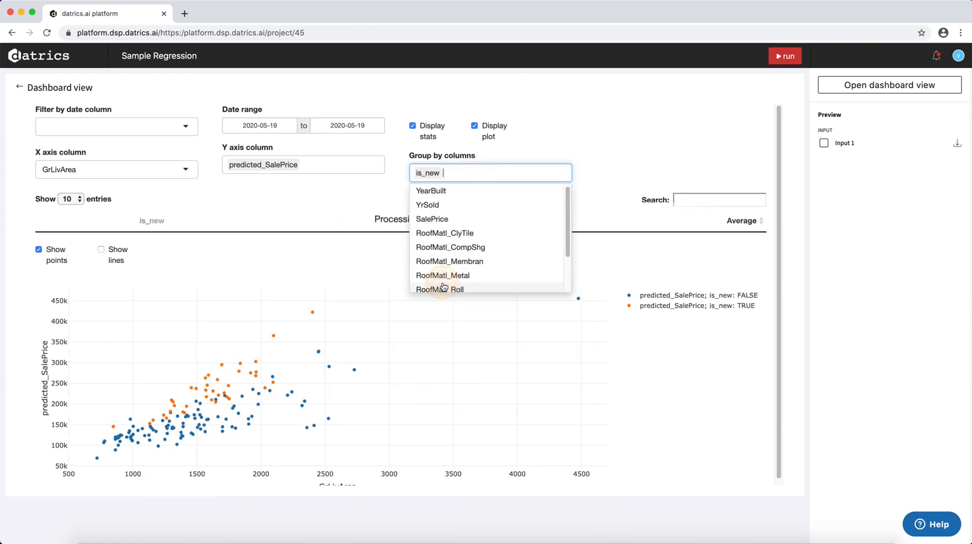
scroll(343, 331, down, 1)
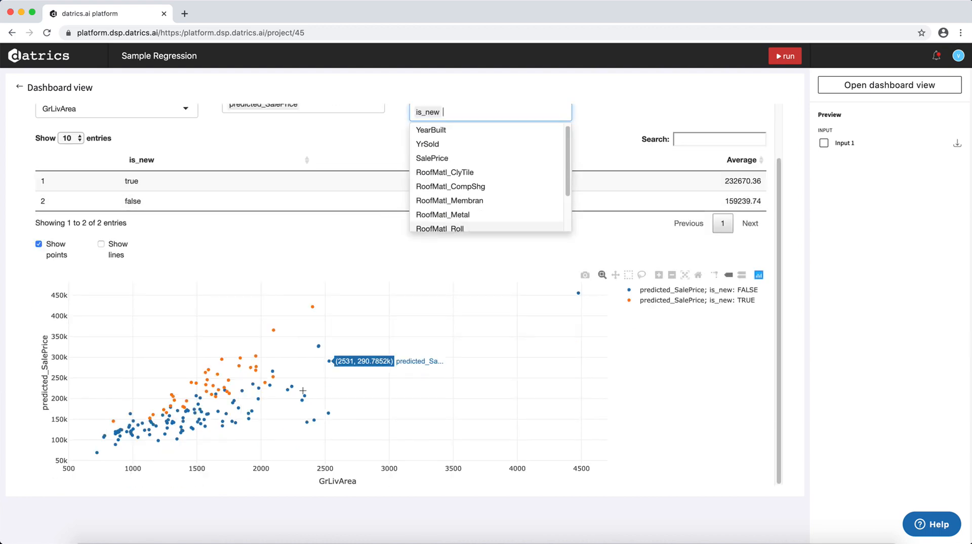
click(239, 476)
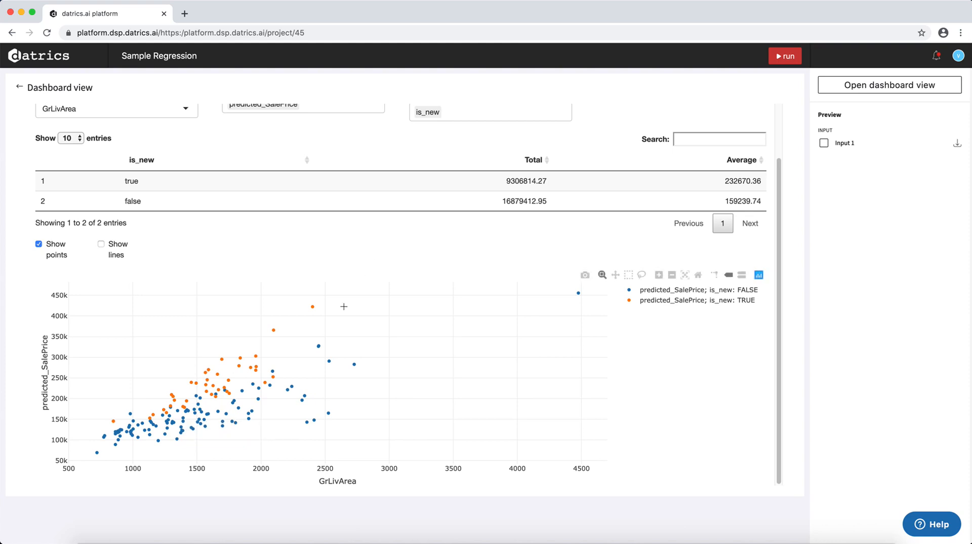
scroll(542, 202, up, 2)
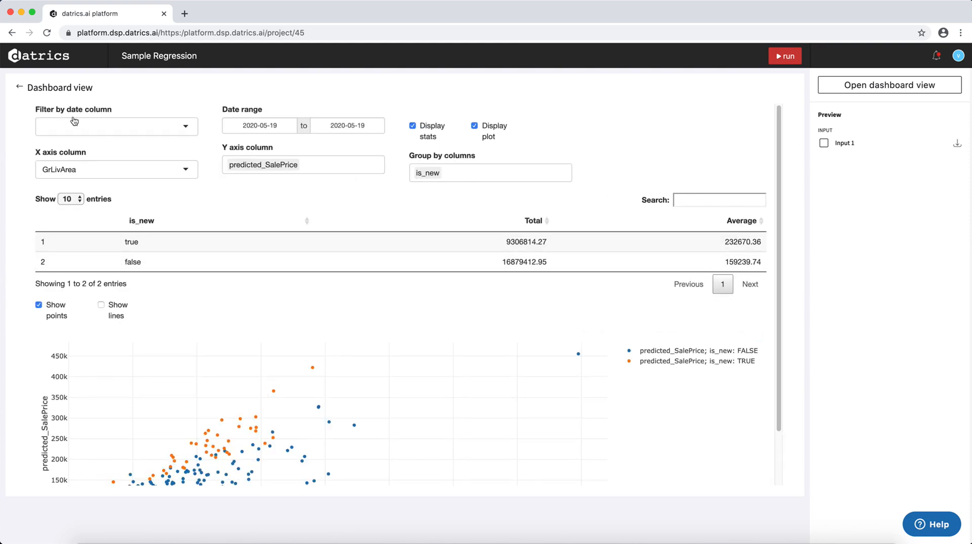
scroll(200, 364, down, 1)
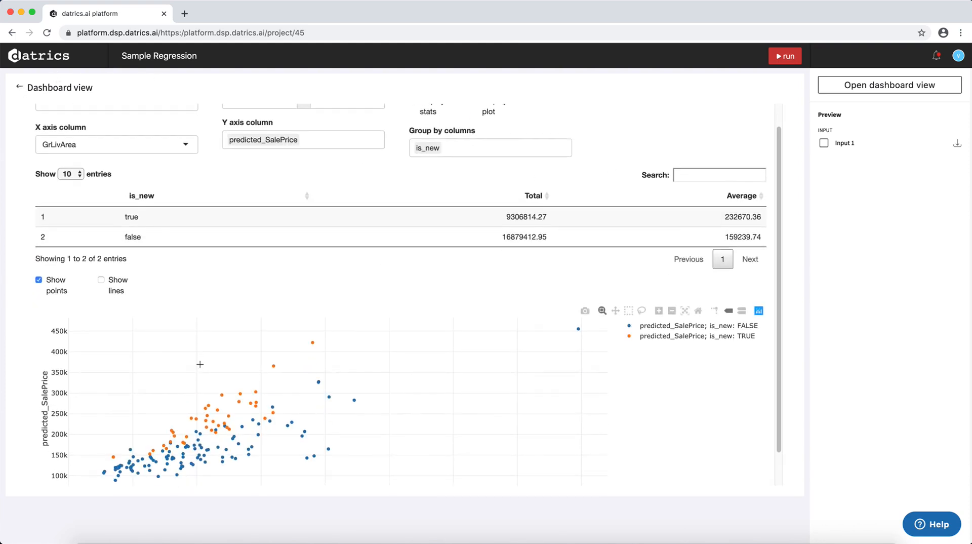
scroll(200, 365, up, 1)
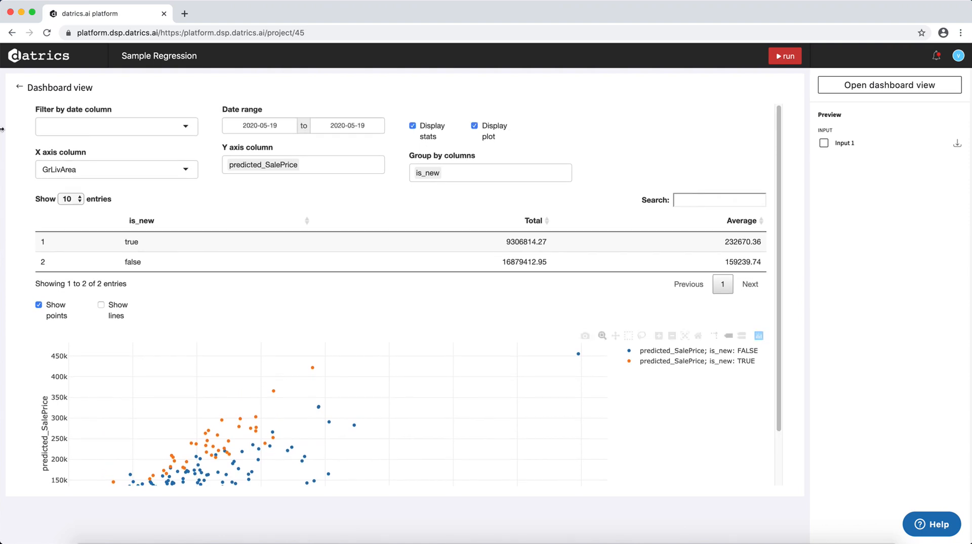
Return to the pipeline and move the Predictive Dashboard brick up, directly beneath Add New Column.
click(20, 90)
click(501, 302)
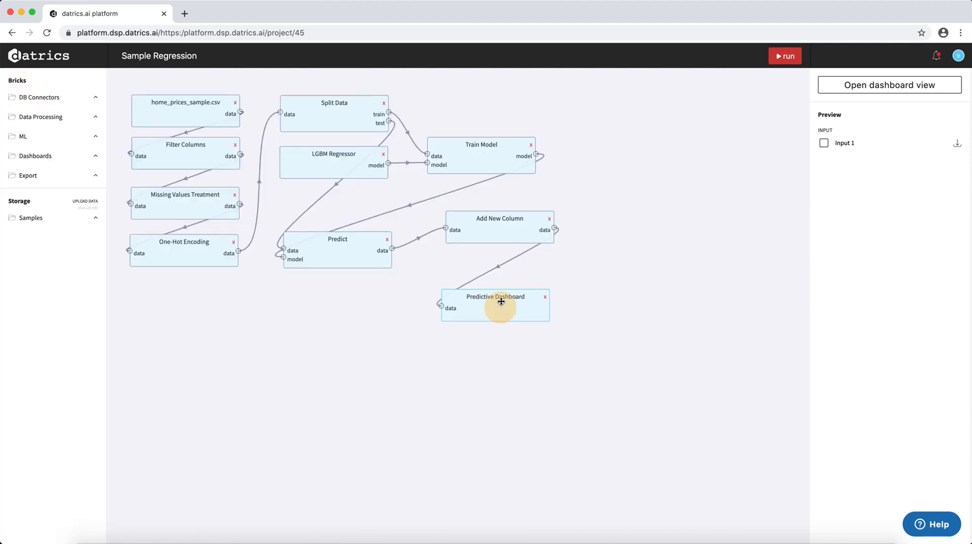
drag(501, 301, 504, 270)
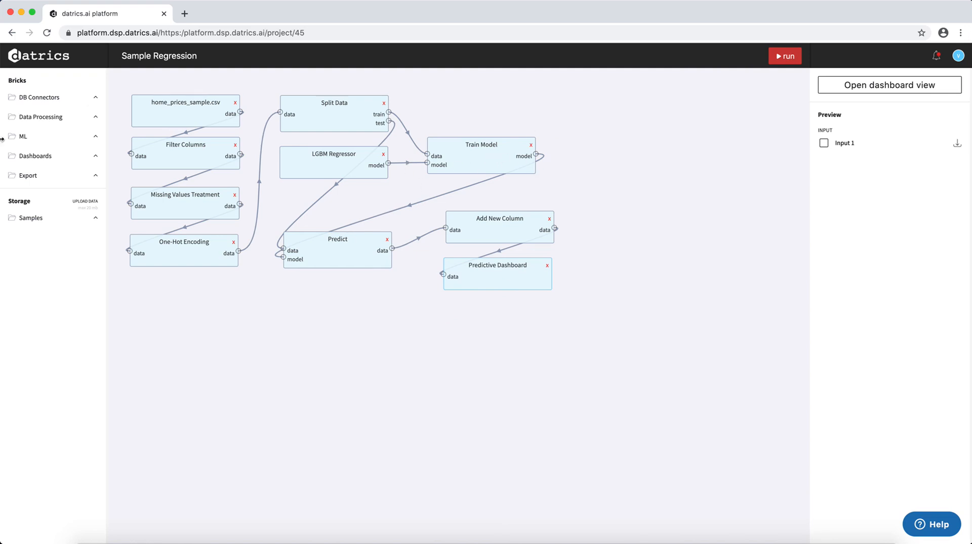
View the Train Model brick's deployment info with the API address and request format, and return to the pipeline.
click(485, 159)
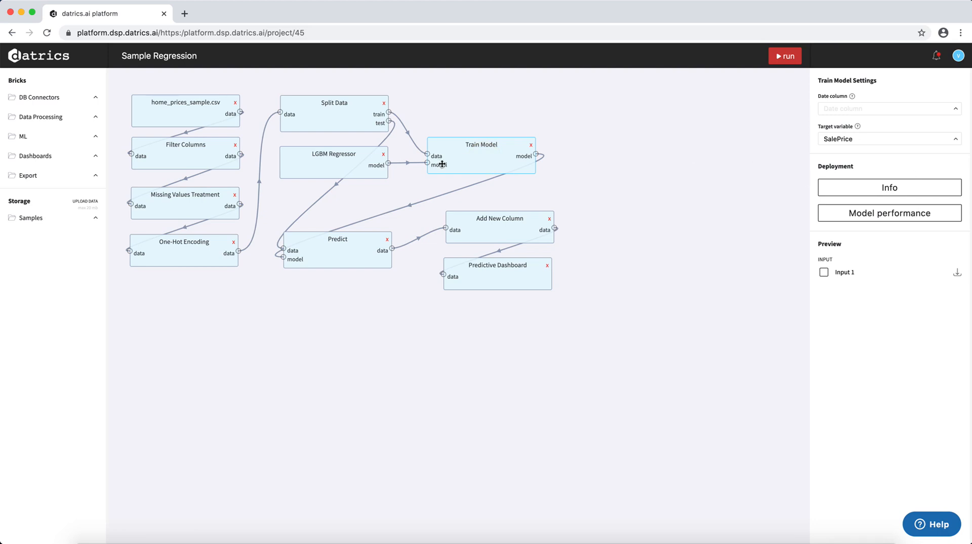
click(868, 196)
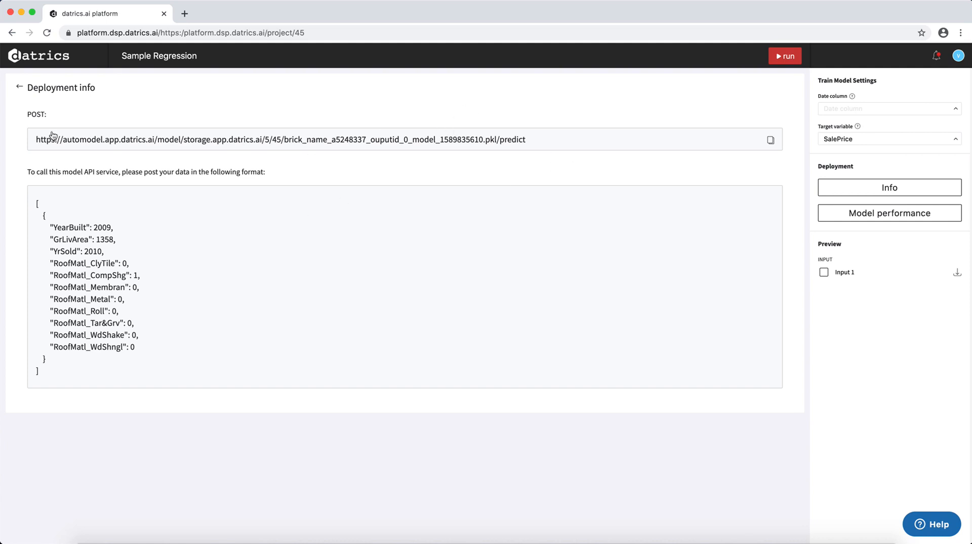
click(20, 89)
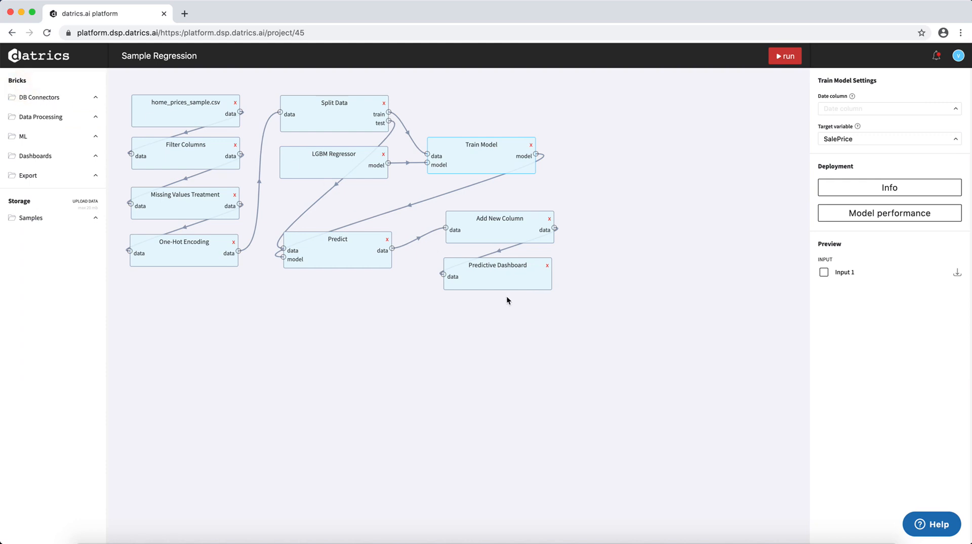
Download the Predict brick's Output 1 data as a CSV file.
click(500, 229)
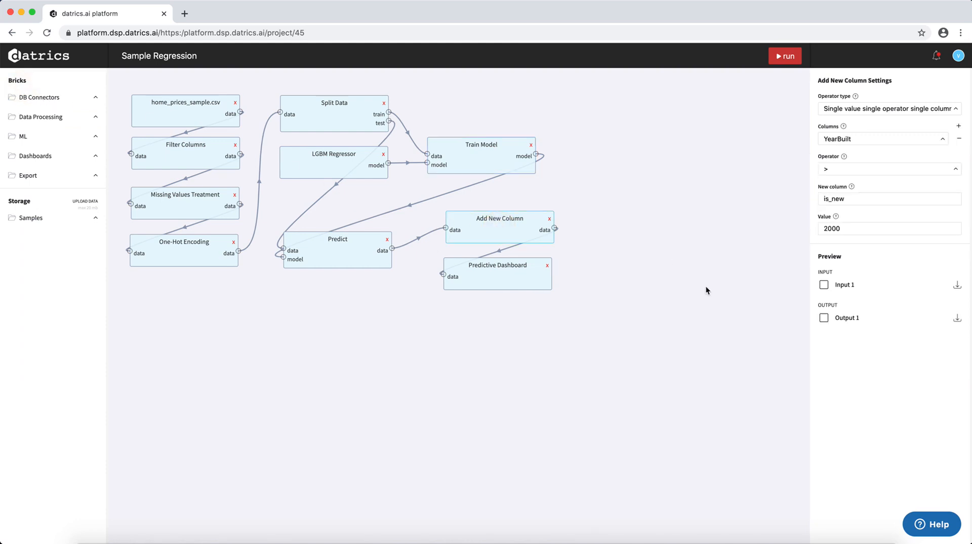
click(347, 240)
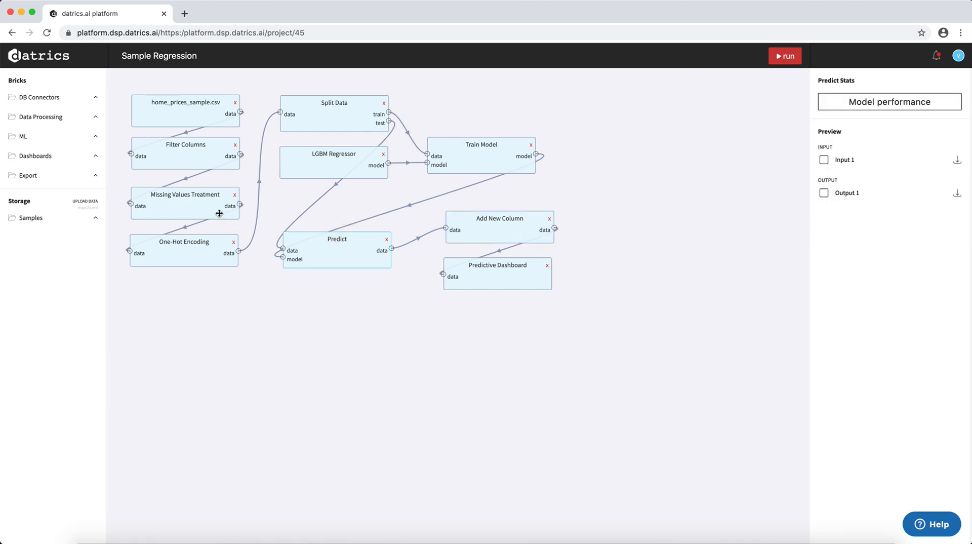
click(958, 195)
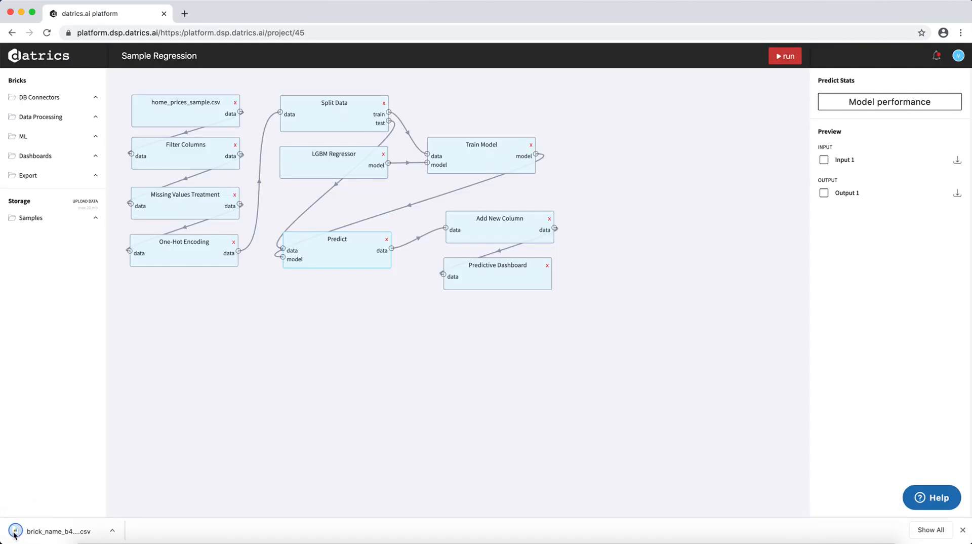
click(112, 532)
click(113, 531)
Tidy the pipeline layout by moving Predict, Add New Column and Predictive Dashboard up and Train Model further right.
drag(338, 258, 331, 236)
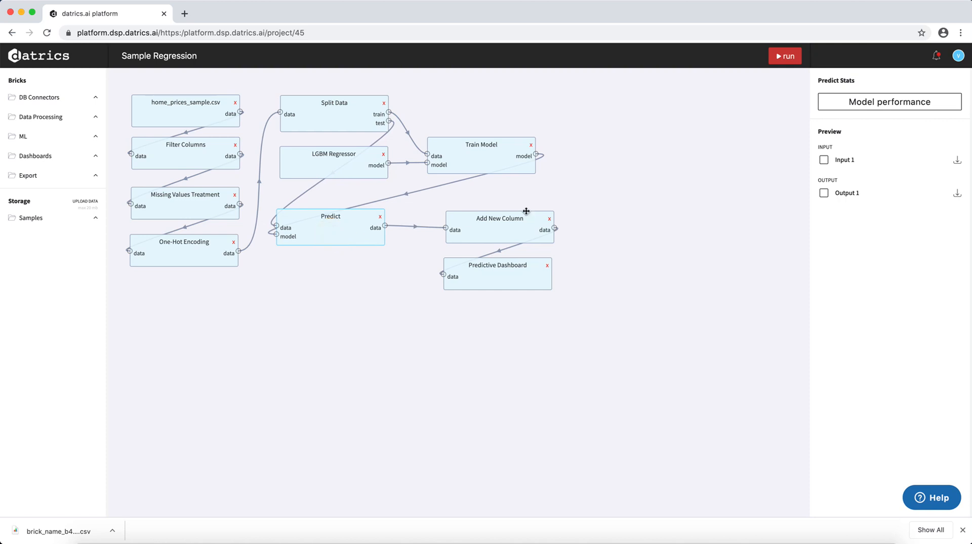
drag(505, 223, 500, 205)
click(498, 273)
drag(498, 273, 493, 258)
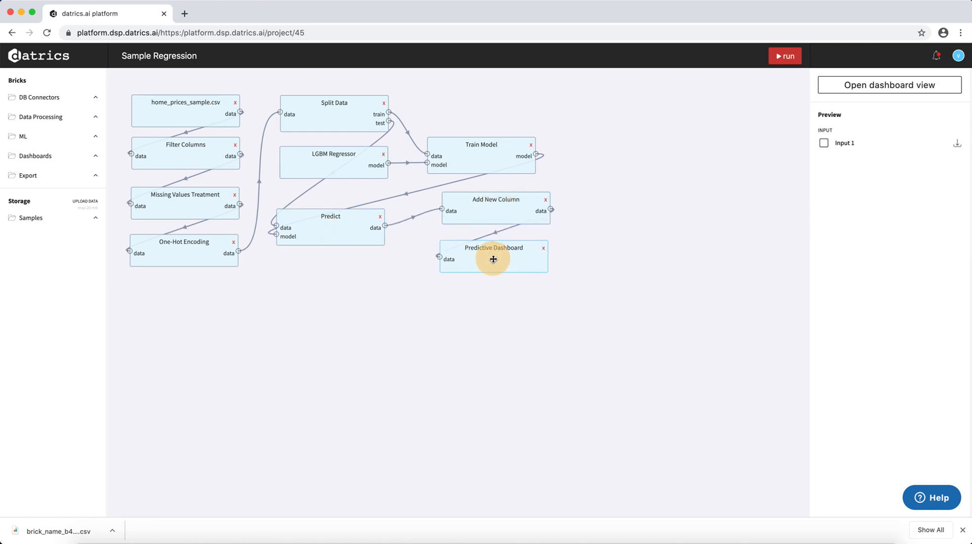
click(493, 157)
drag(494, 157, 514, 154)
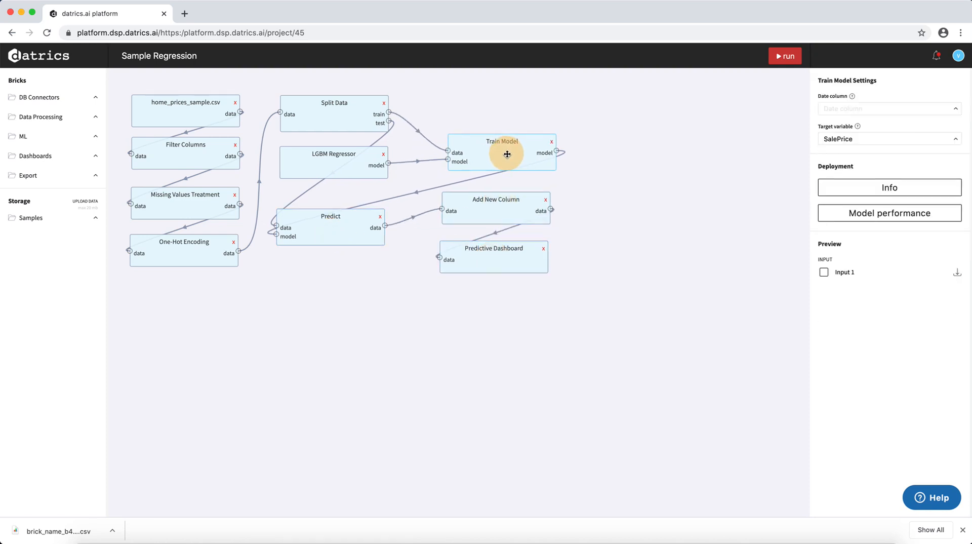